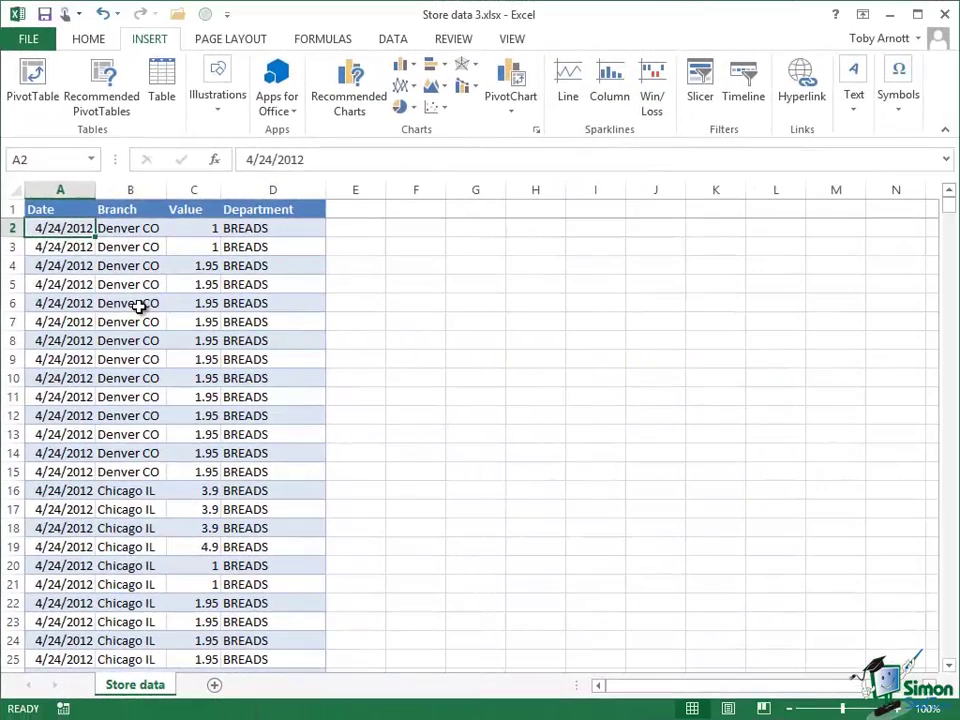
Step: Create a table from the store data range $A$1:$D$20000, with headers in the first row
left_click(138, 305)
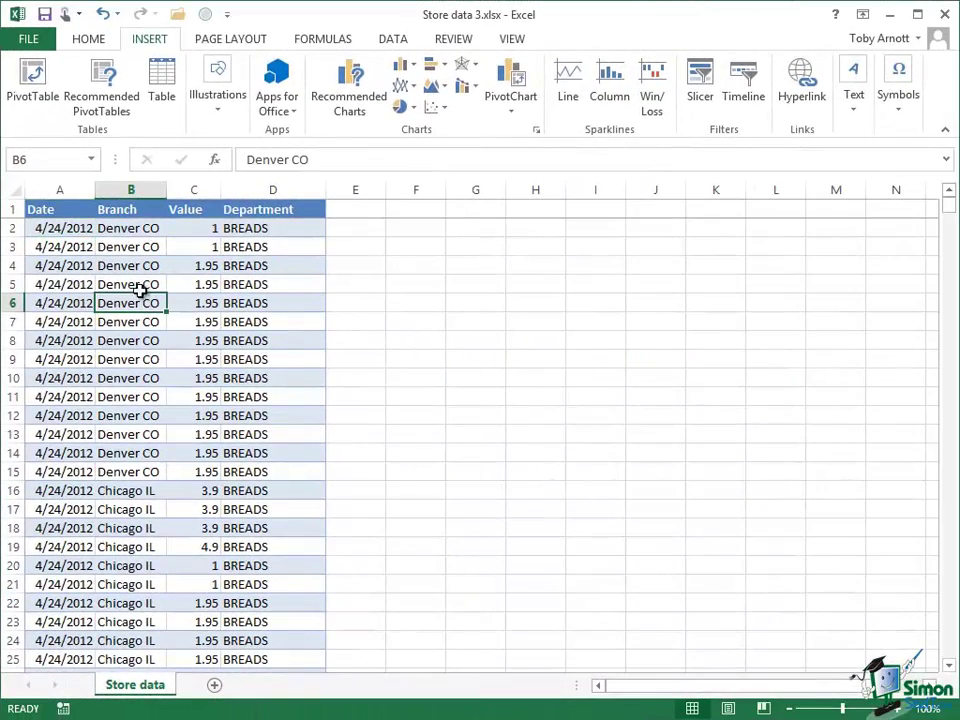
left_click(160, 80)
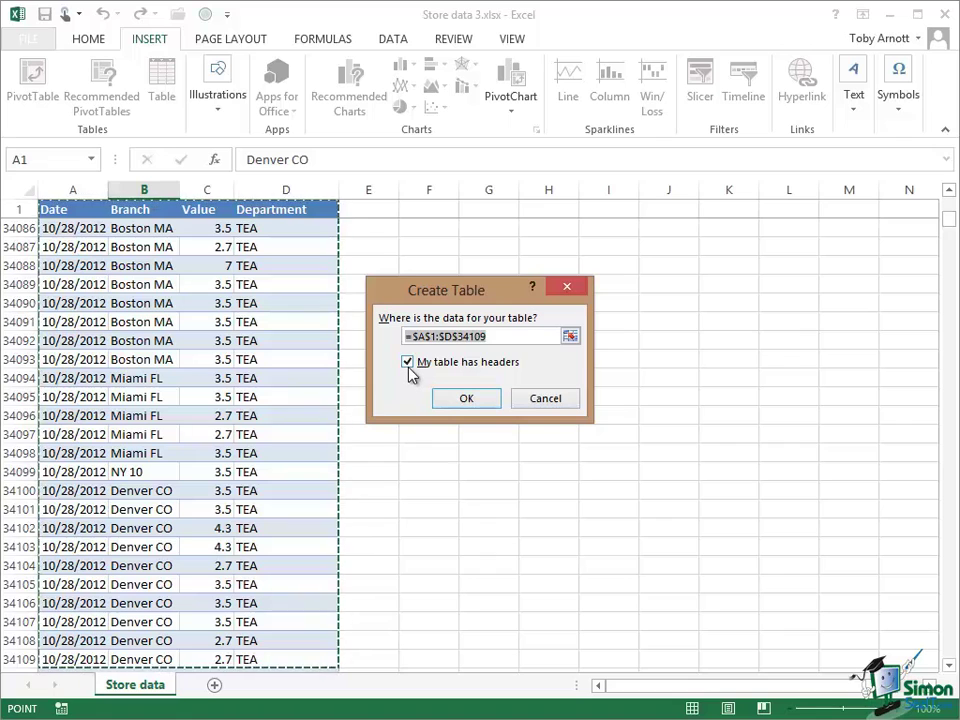
left_click(499, 336)
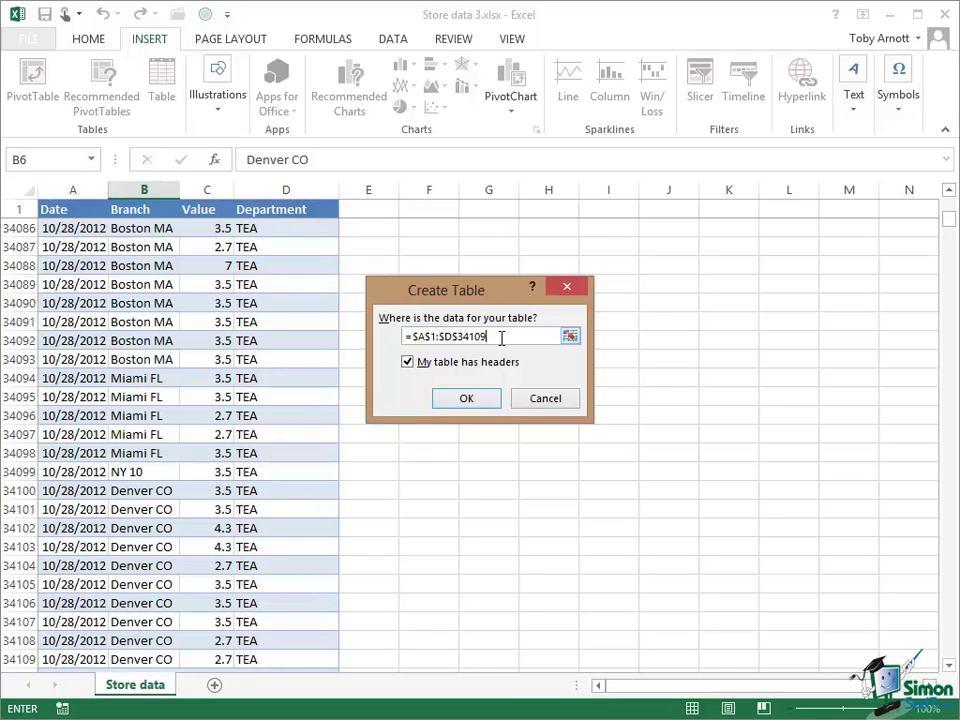
key("BackSpace")
key("BackSpace")
key("BackSpace")
key("BackSpace")
key("BackSpace")
type("20000")
Step: Confirm the new table and rename it from Table1 to StoreSales
left_click(465, 399)
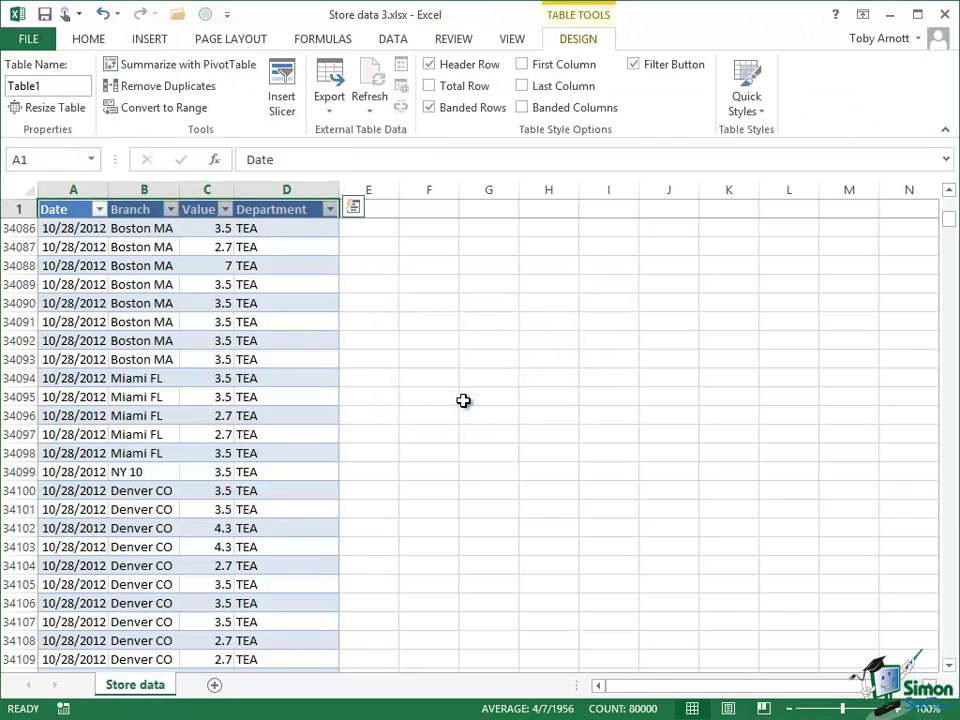
left_click(42, 84)
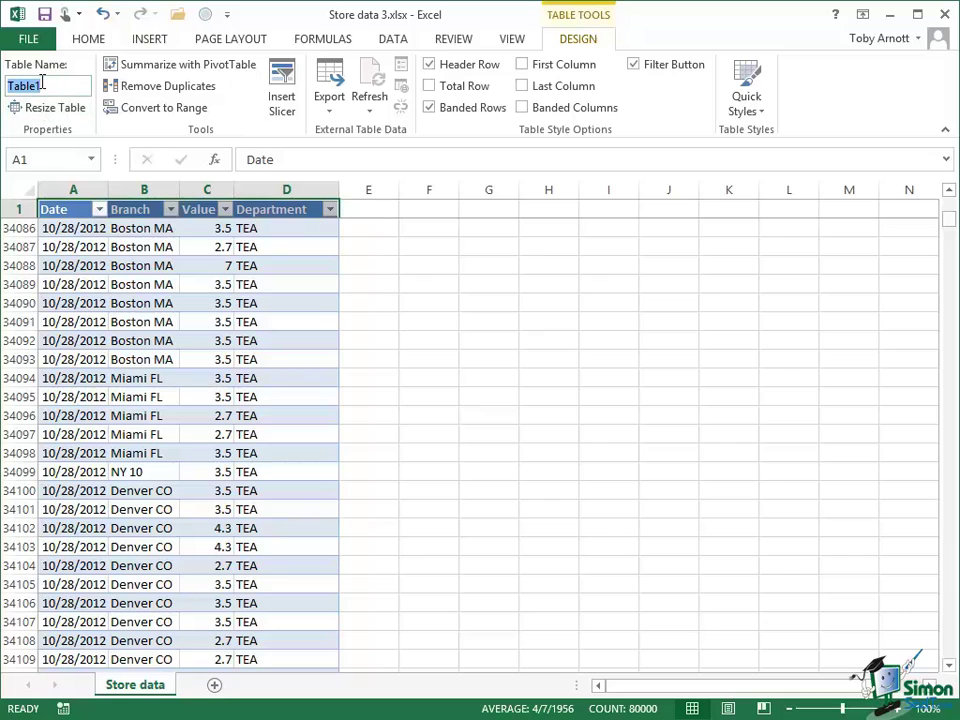
type("Store")
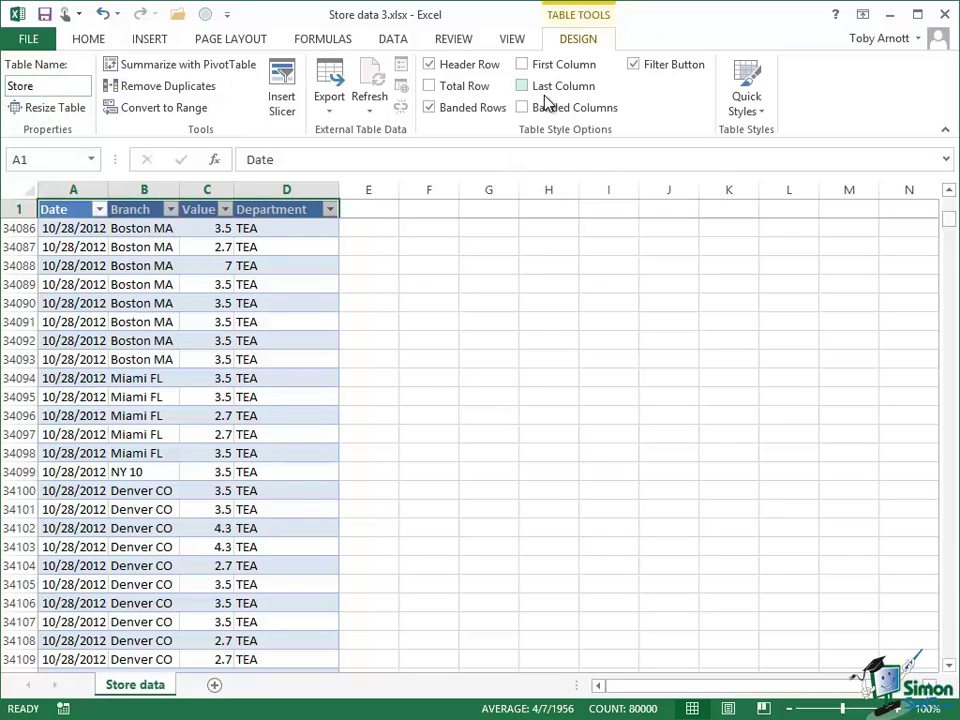
type("Sales")
key("Return")
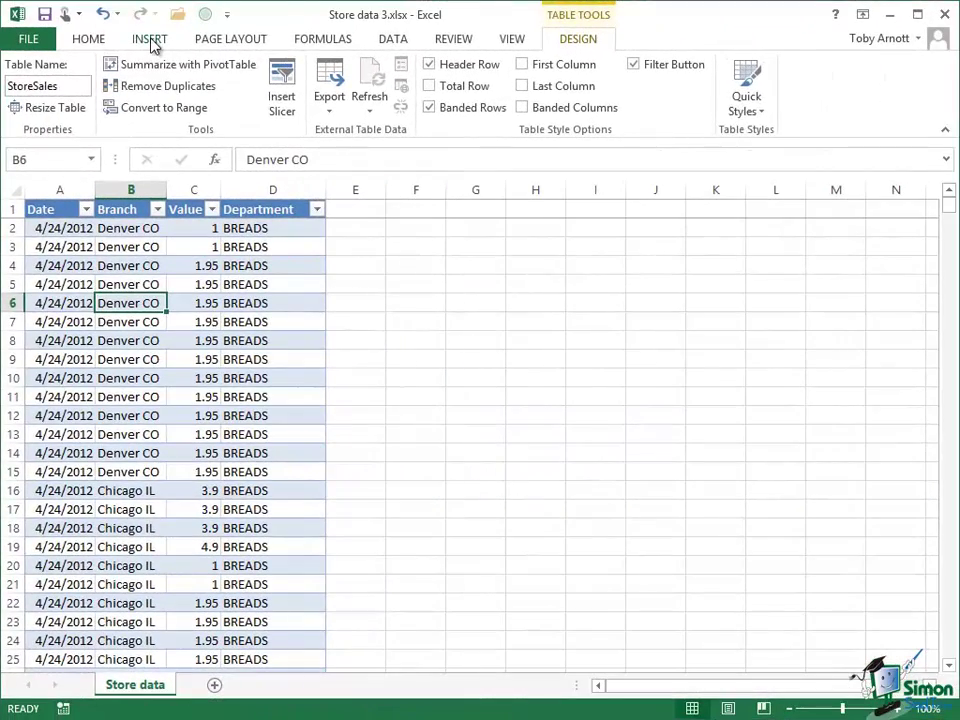
left_click(150, 40)
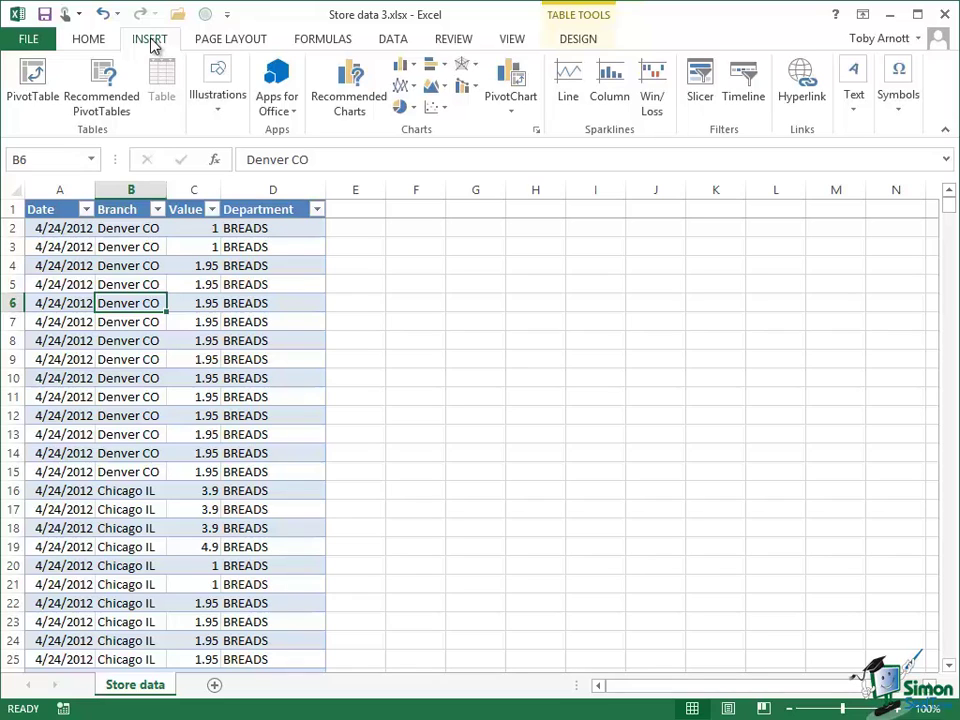
Step: Insert a PivotTable from StoreSales on a new worksheet
left_click(28, 84)
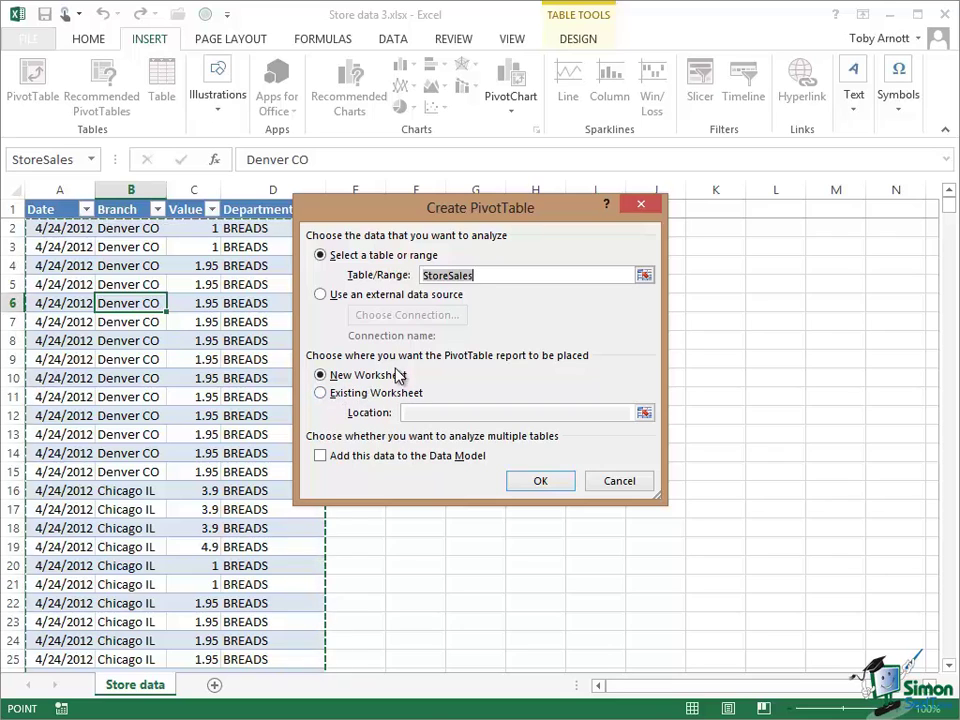
left_click(541, 482)
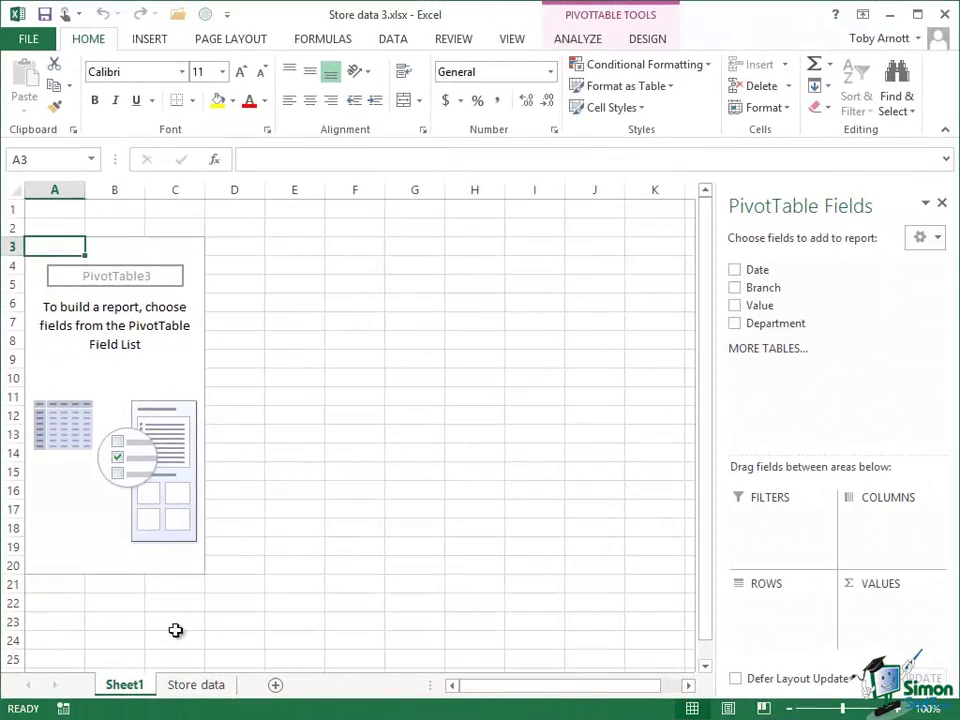
Step: Rename the Sheet1 tab to 'Pivot Table'
double_click(124, 685)
type("Pivot Table")
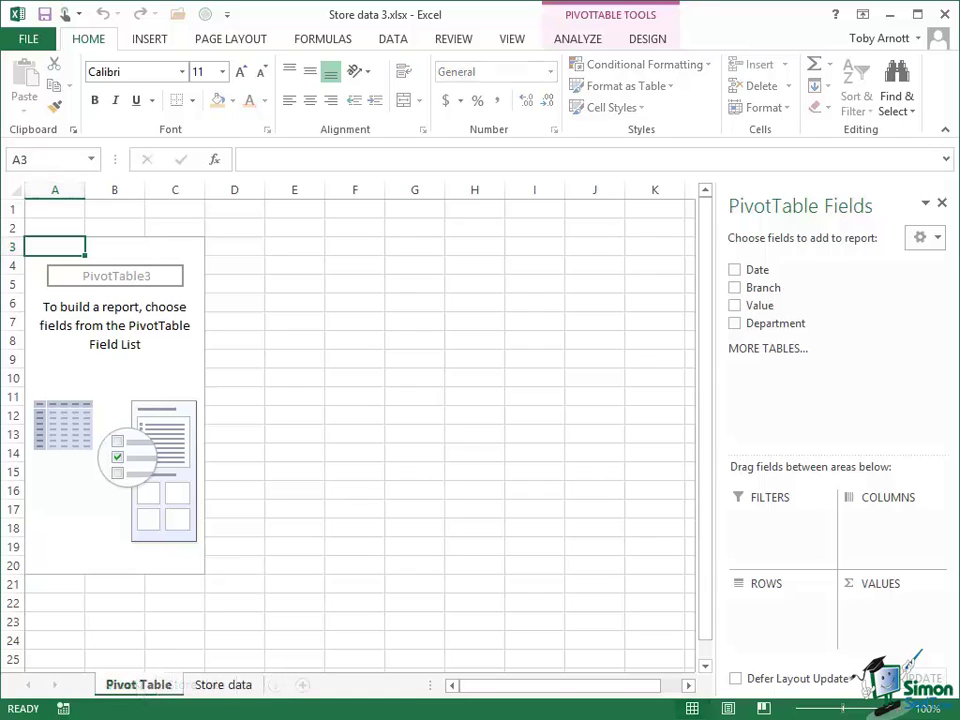
key("Return")
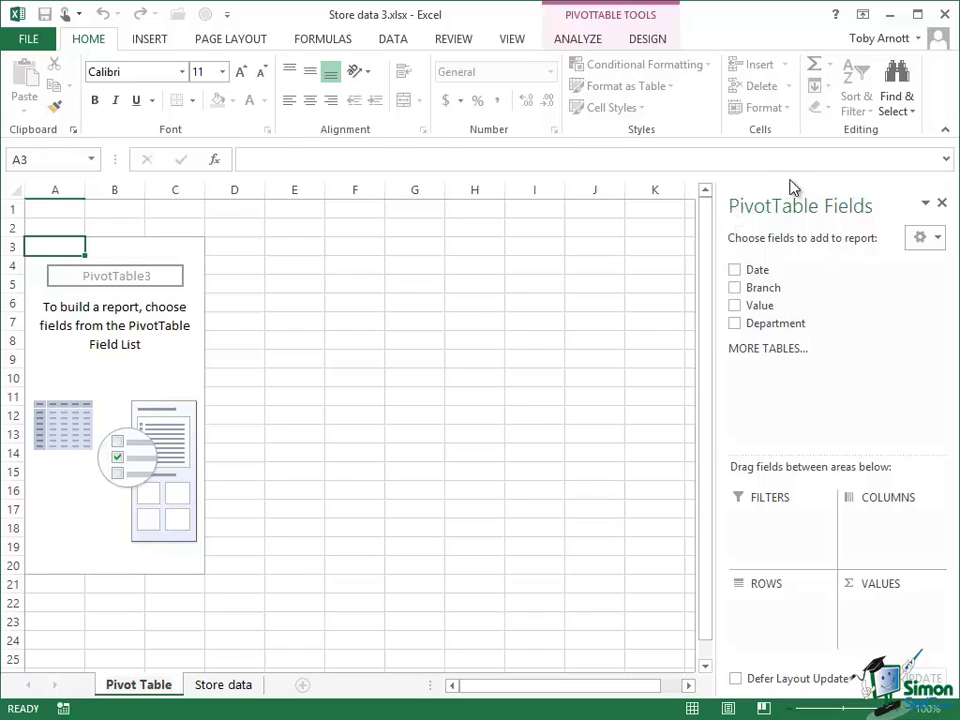
mouse_move(792, 209)
left_mouse_down()
mouse_move(553, 251)
mouse_move(369, 255)
mouse_move(336, 285)
mouse_move(286, 201)
left_mouse_up()
mouse_move(250, 147)
left_mouse_down()
mouse_move(84, 63)
mouse_move(328, 79)
mouse_move(115, 80)
left_mouse_up()
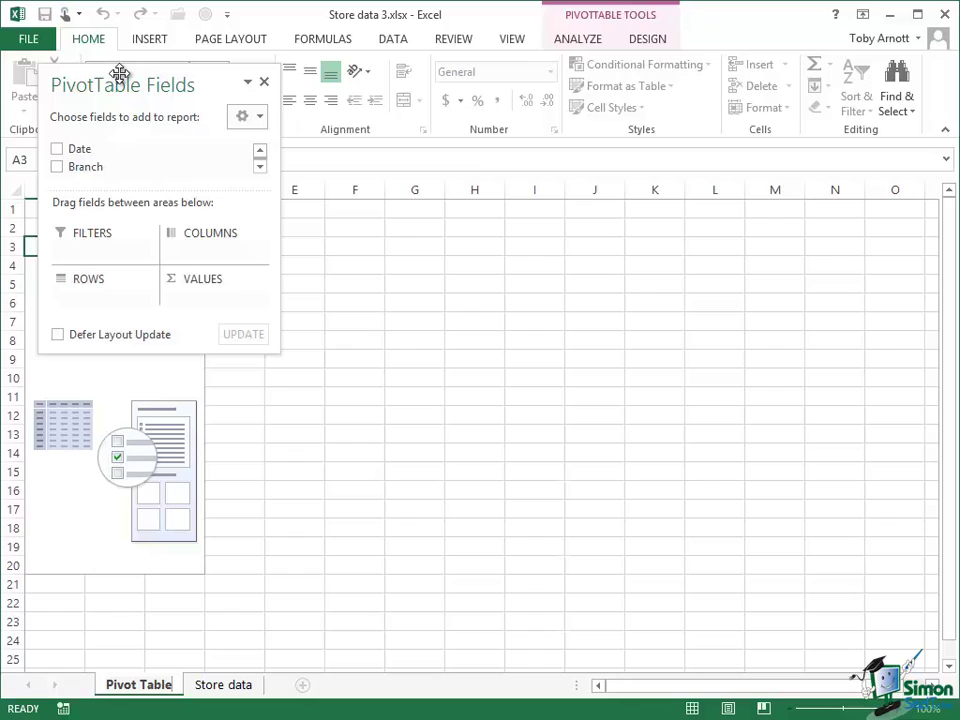
mouse_move(119, 74)
left_mouse_down()
mouse_move(485, 122)
mouse_move(899, 240)
left_mouse_up()
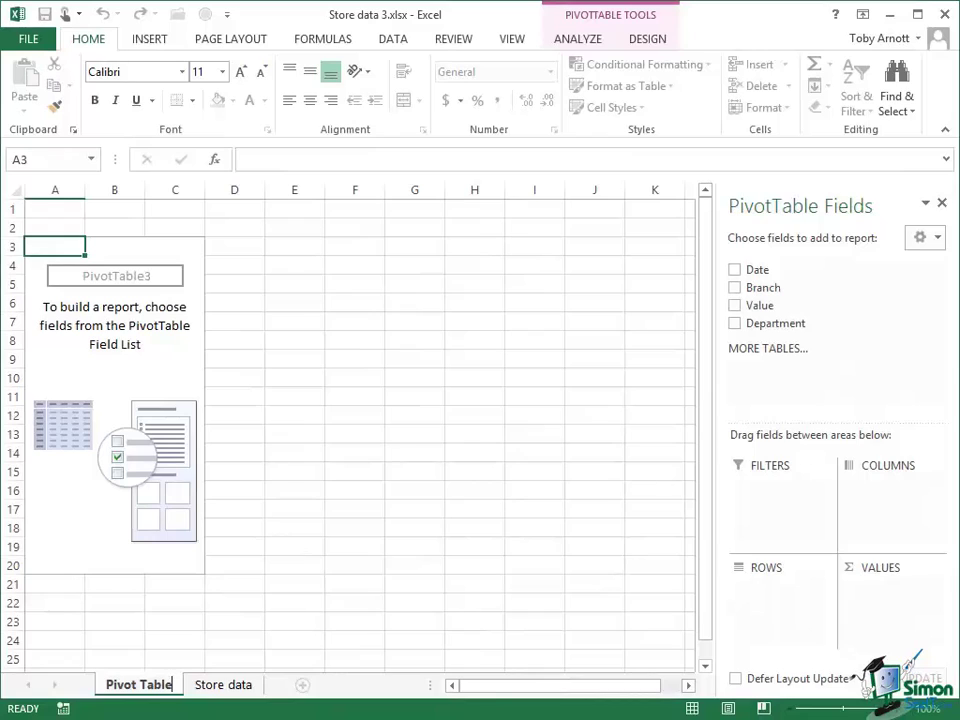
key("Return")
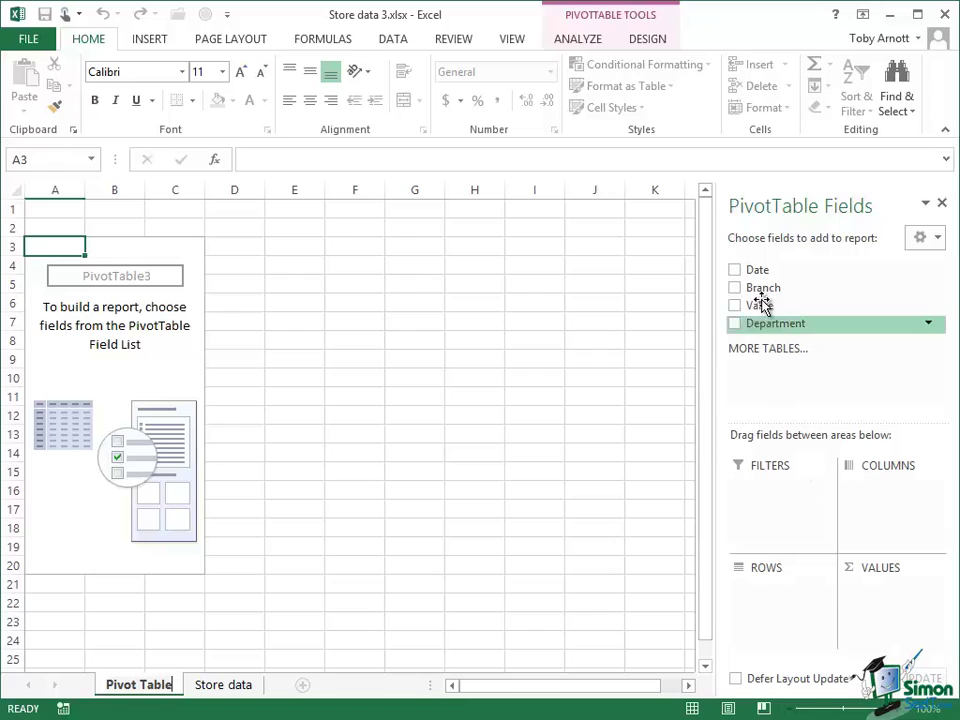
Step: Add Date and Branch to the pivot rows and Value as a summed value
left_click(736, 272)
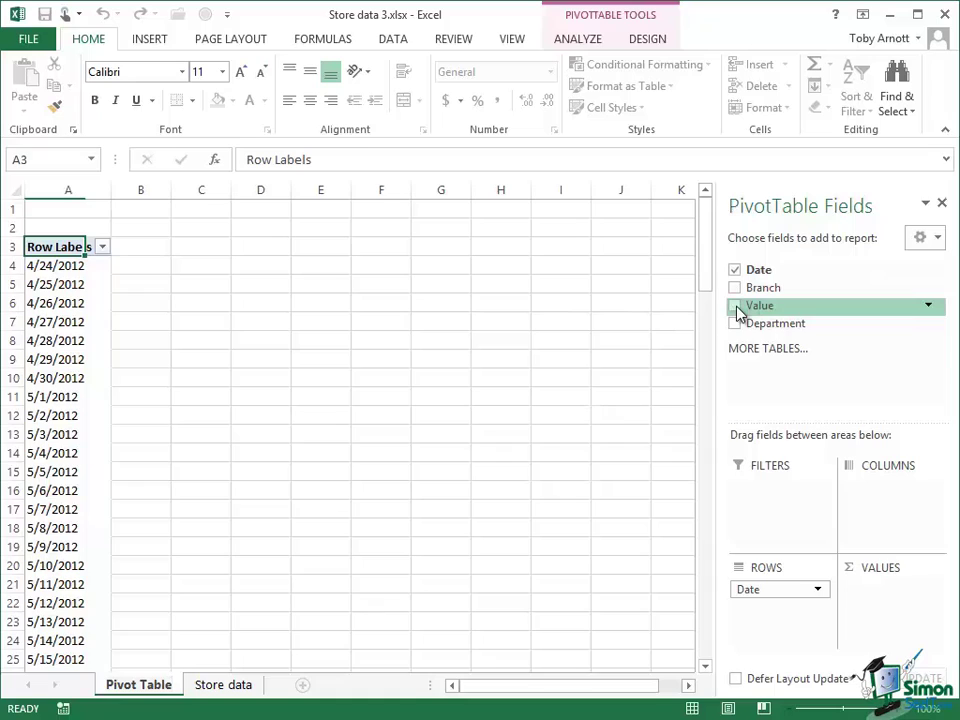
left_click(736, 306)
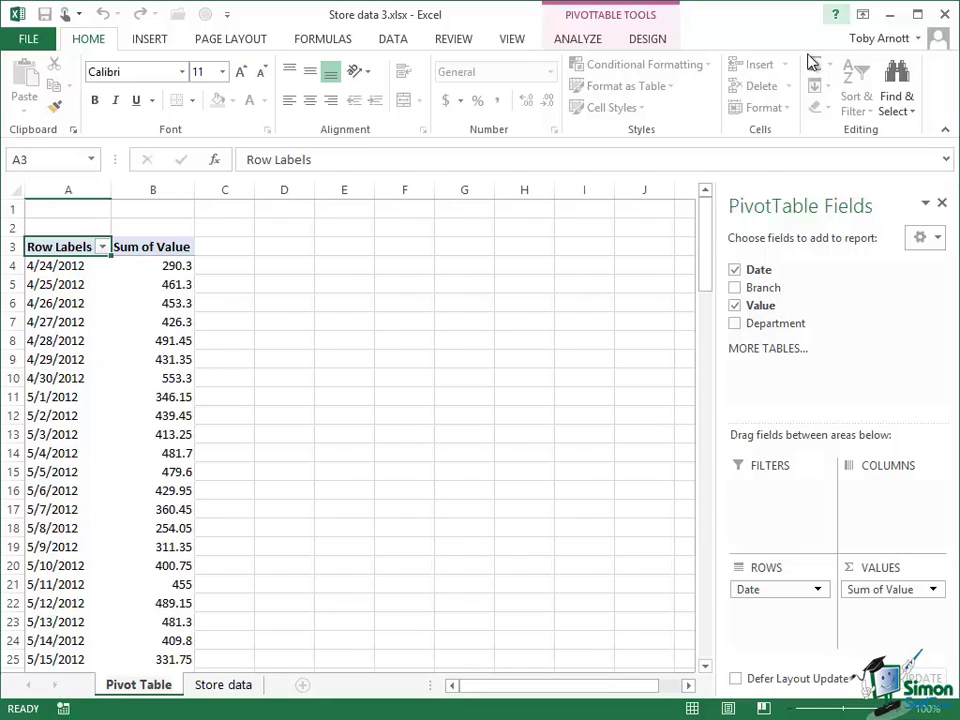
left_click(736, 289)
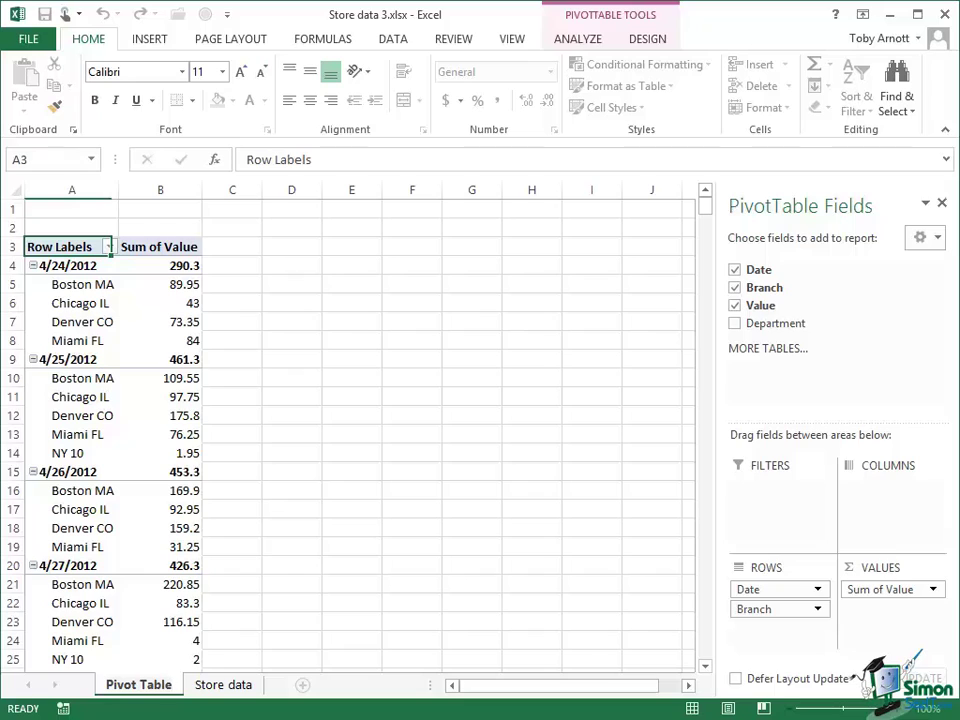
Step: Move Branch above Date in the rows area, then scroll to check the result
left_click(770, 614)
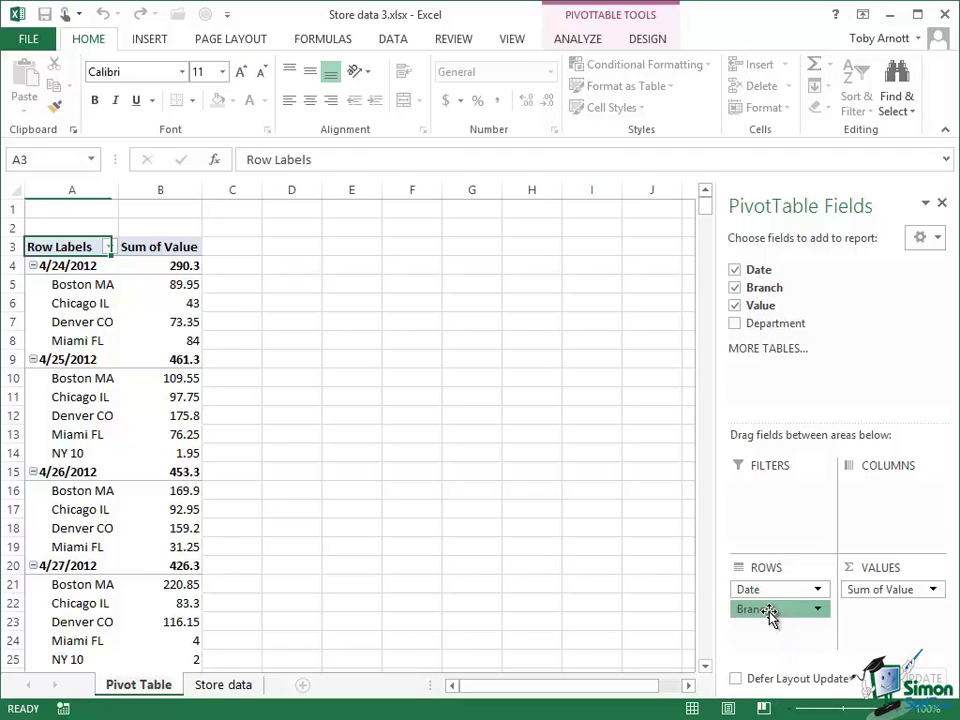
left_click_drag(770, 614, 778, 590)
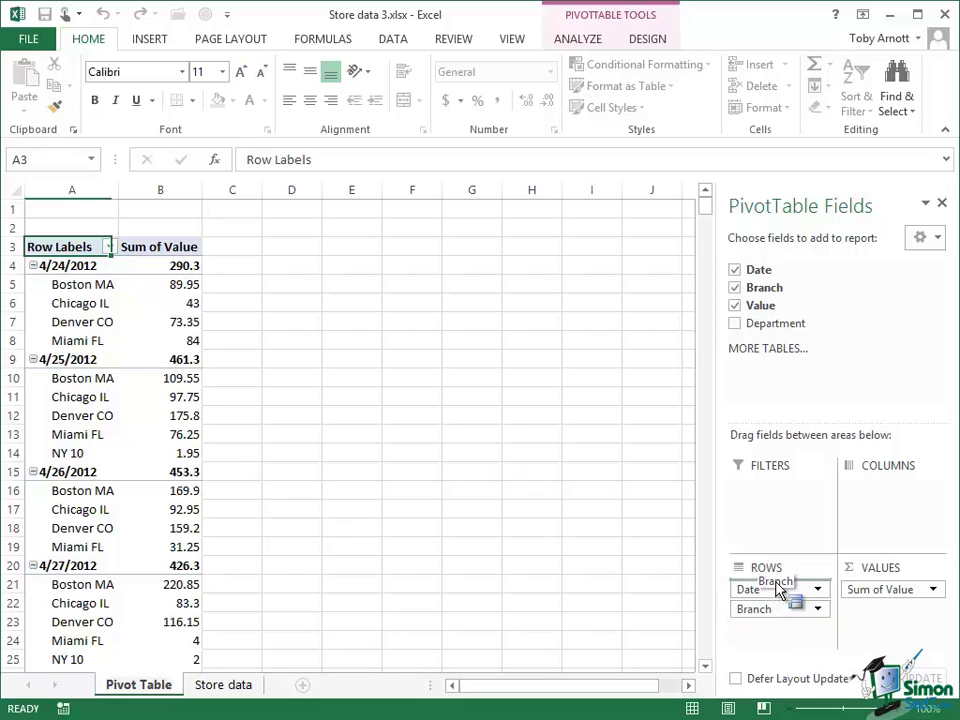
left_click_drag(778, 590, 776, 583)
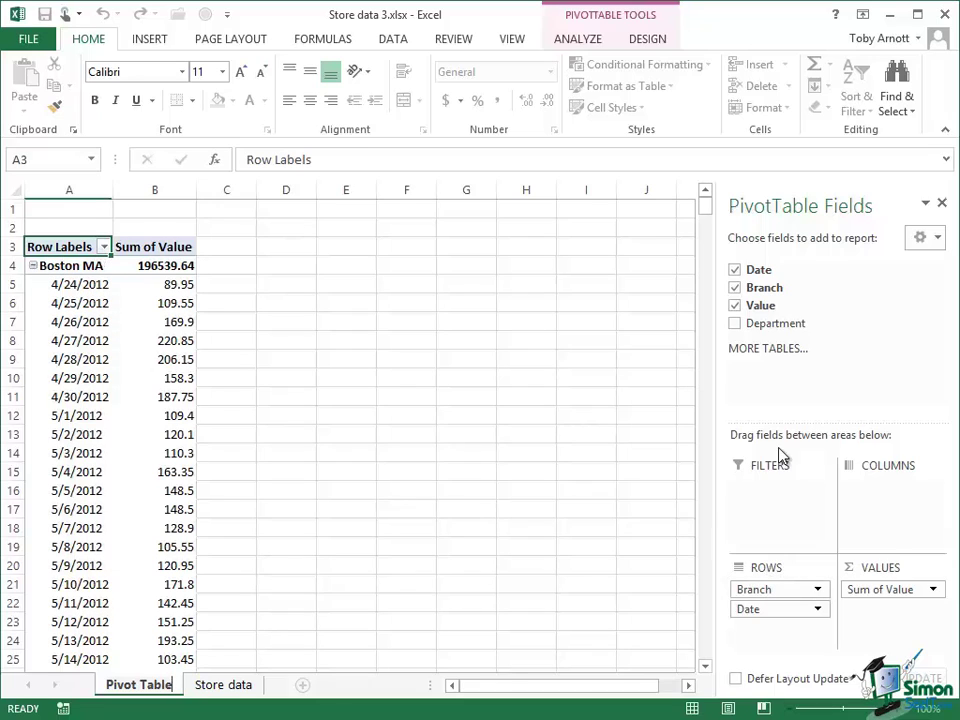
left_click_drag(707, 200, 718, 291)
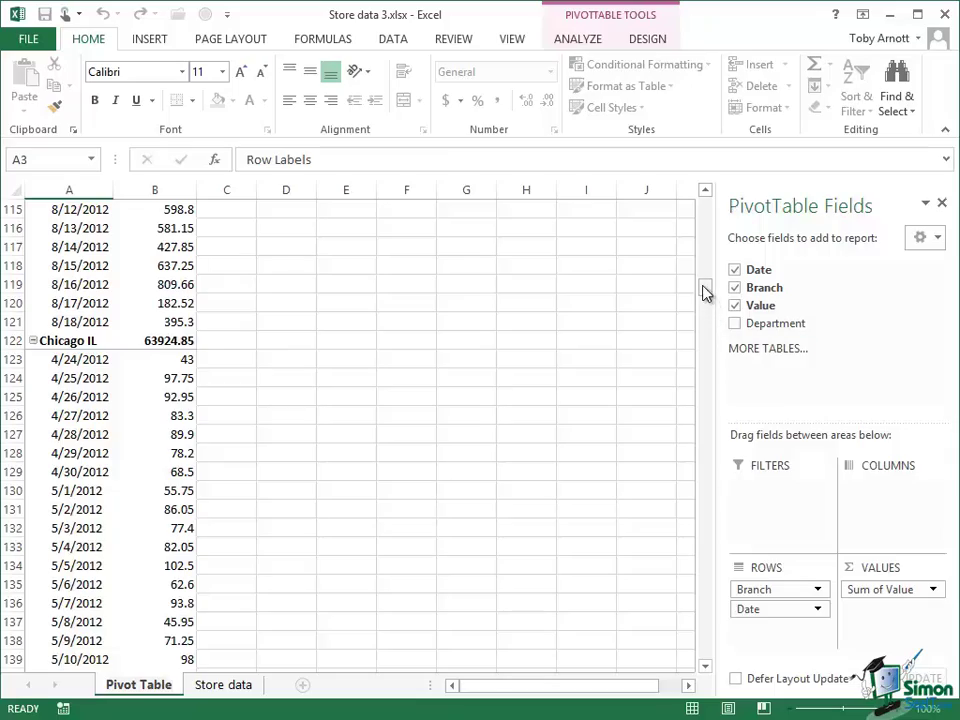
left_click_drag(705, 290, 705, 250)
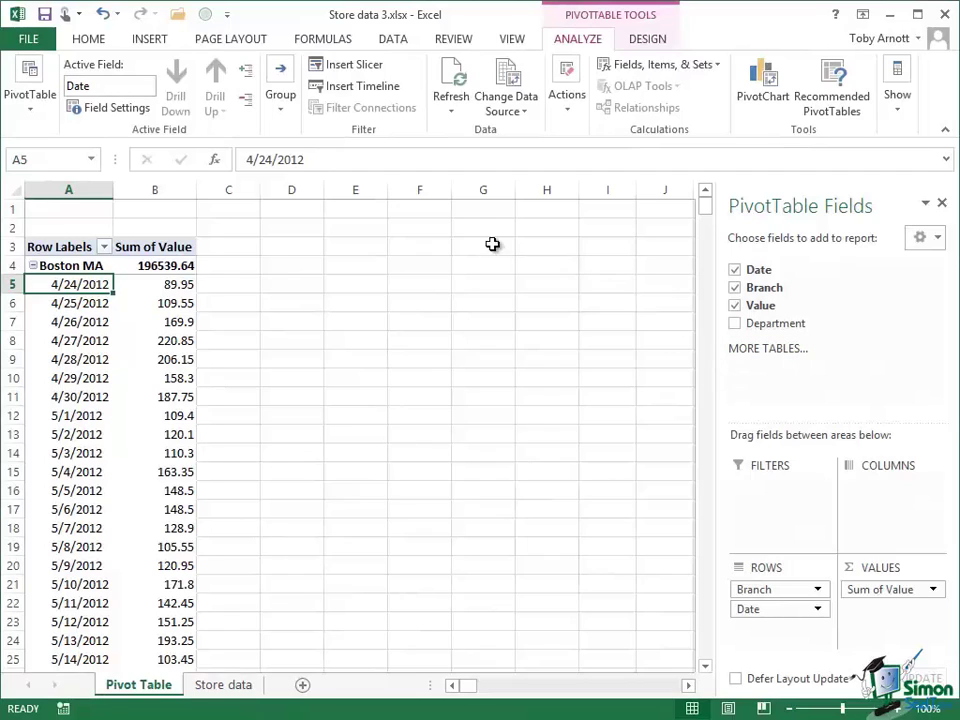
Step: Group the Date field by Months and Quarters
left_click(280, 115)
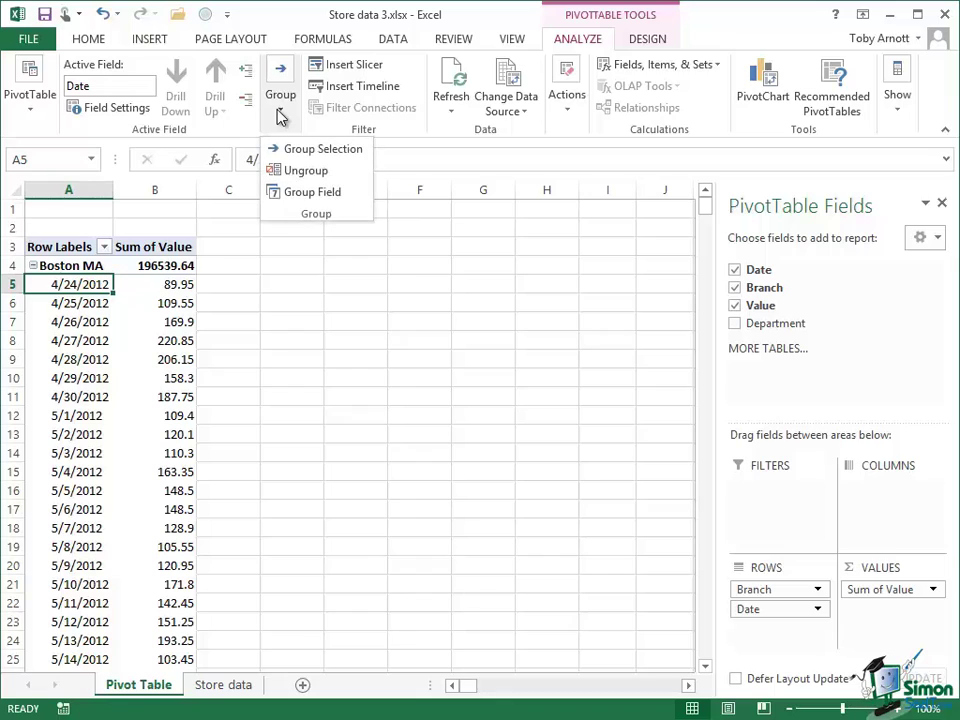
left_click(312, 193)
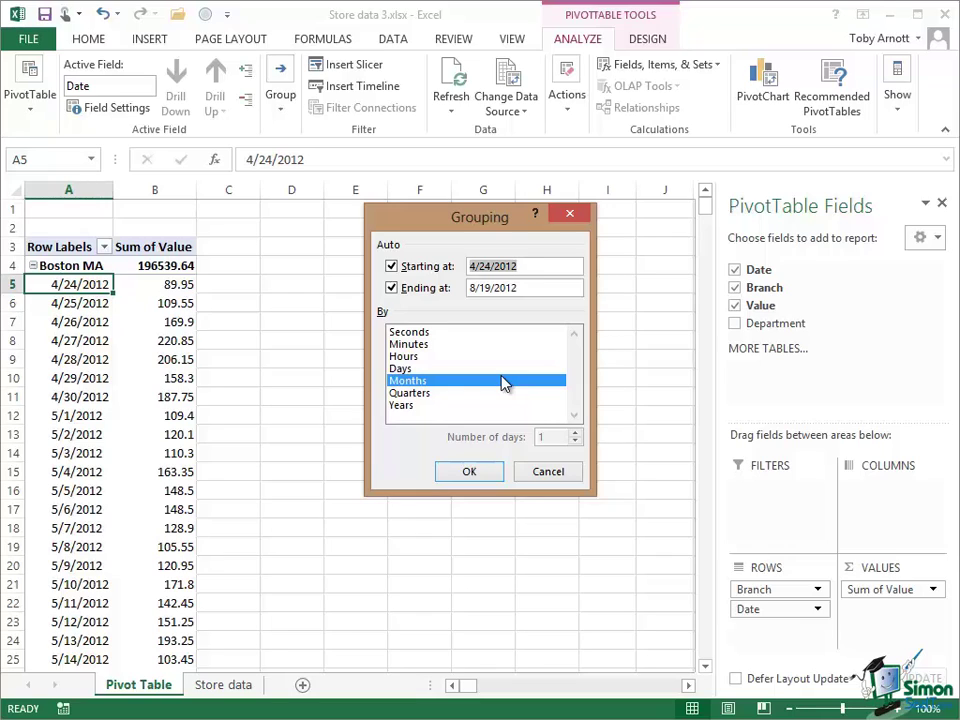
left_click(425, 396)
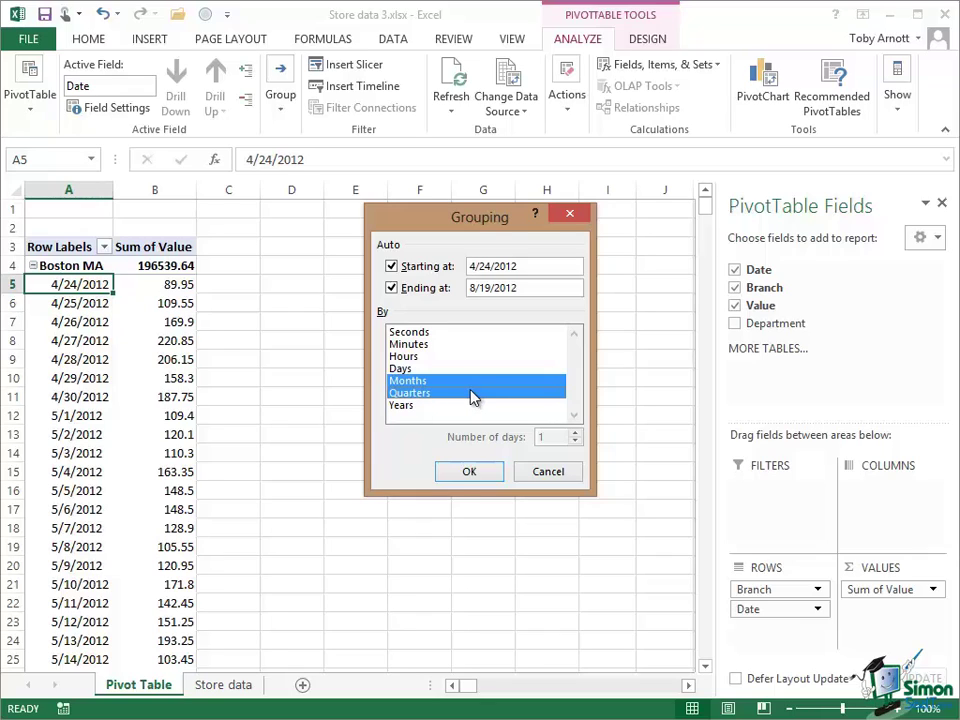
left_click(467, 474)
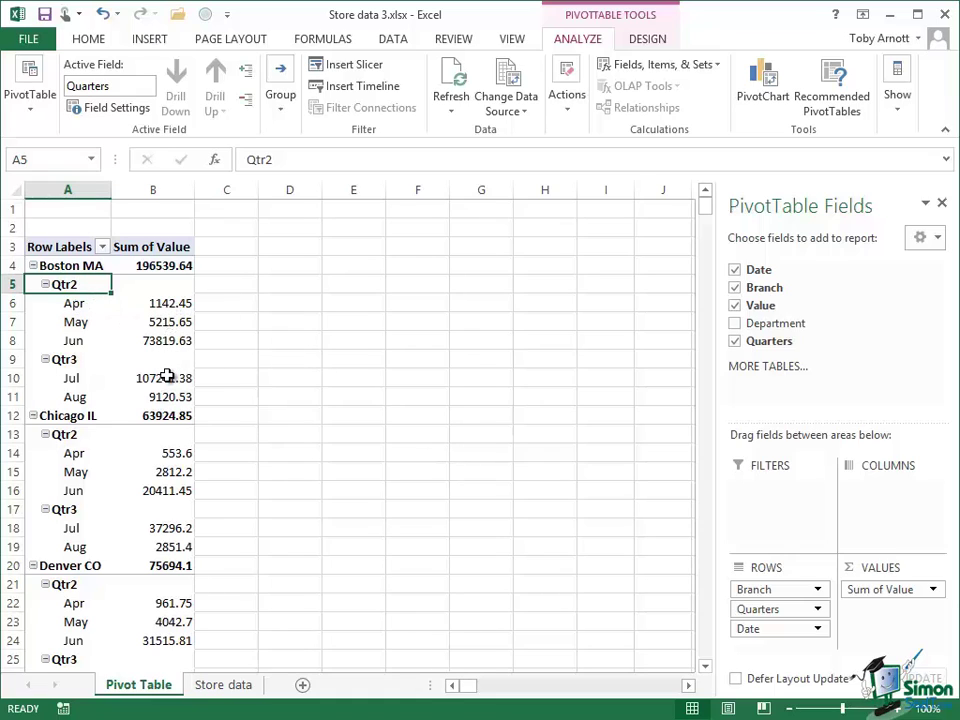
Step: Collapse the quarter items so only Qtr2 and Qtr3 totals show per branch
mouse_move(164, 378)
left_click(46, 284)
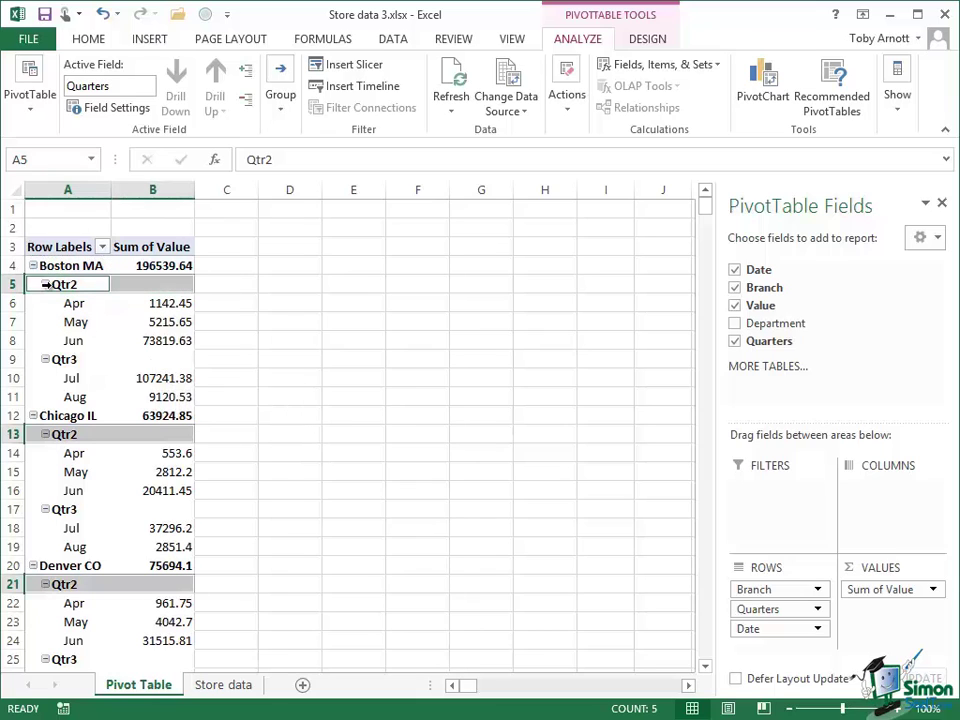
left_click(46, 285)
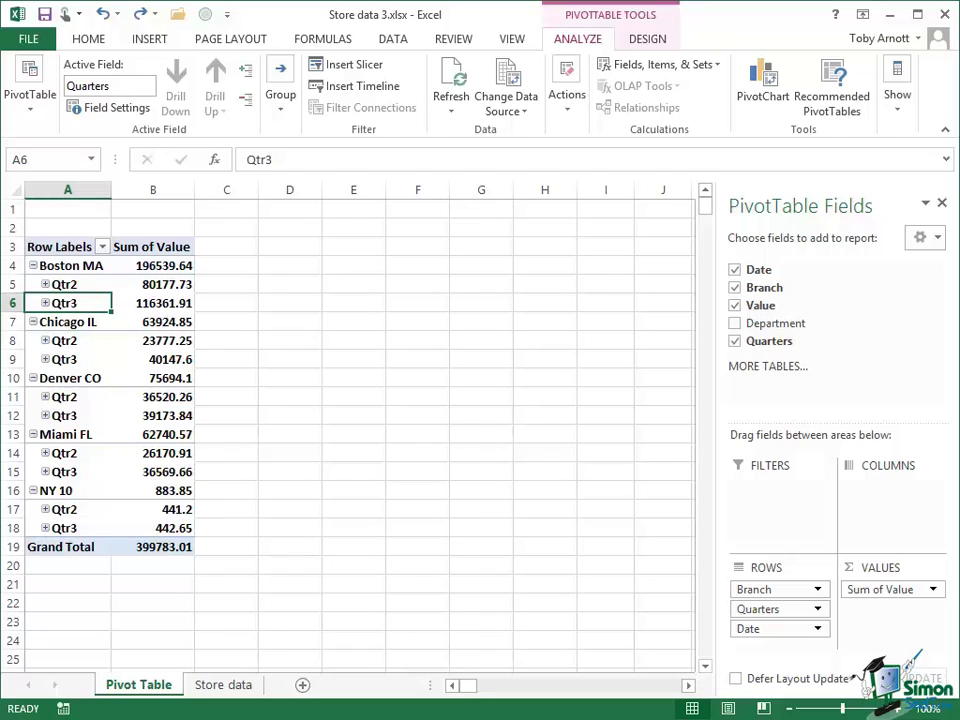
Step: Move Branch from rows to columns and expand Qtr2 to show its months
left_click(765, 593)
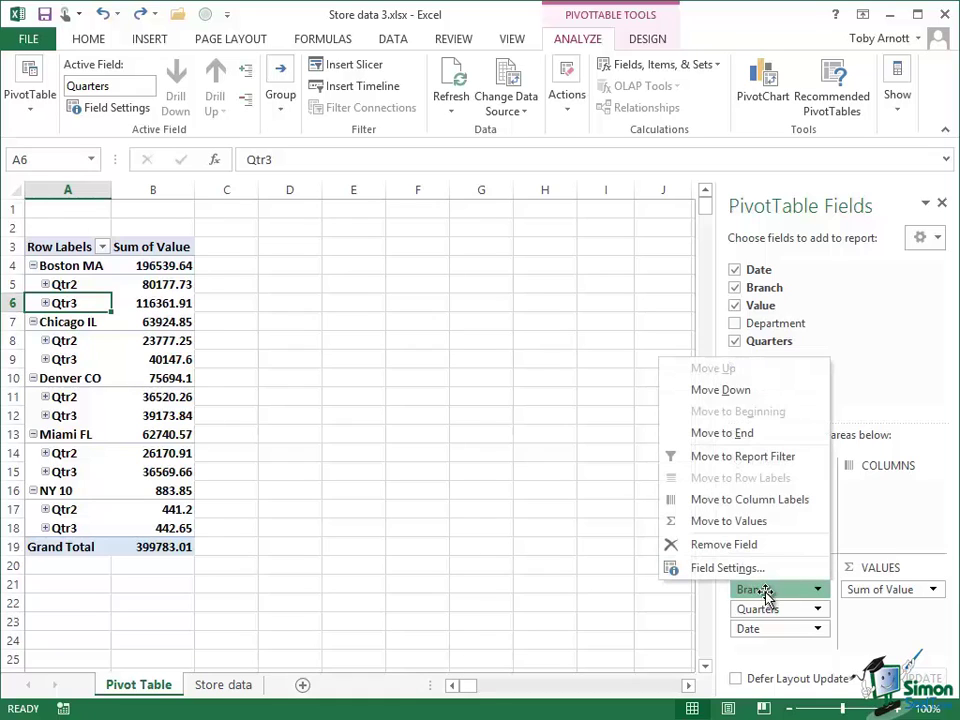
left_click_drag(765, 593, 878, 485)
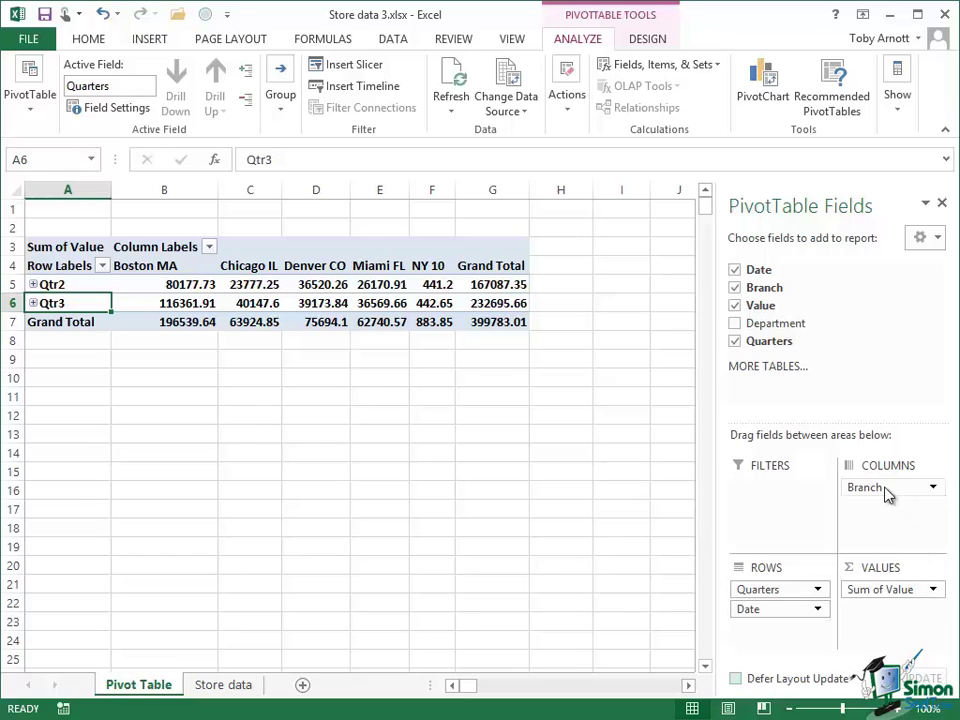
left_click(34, 285)
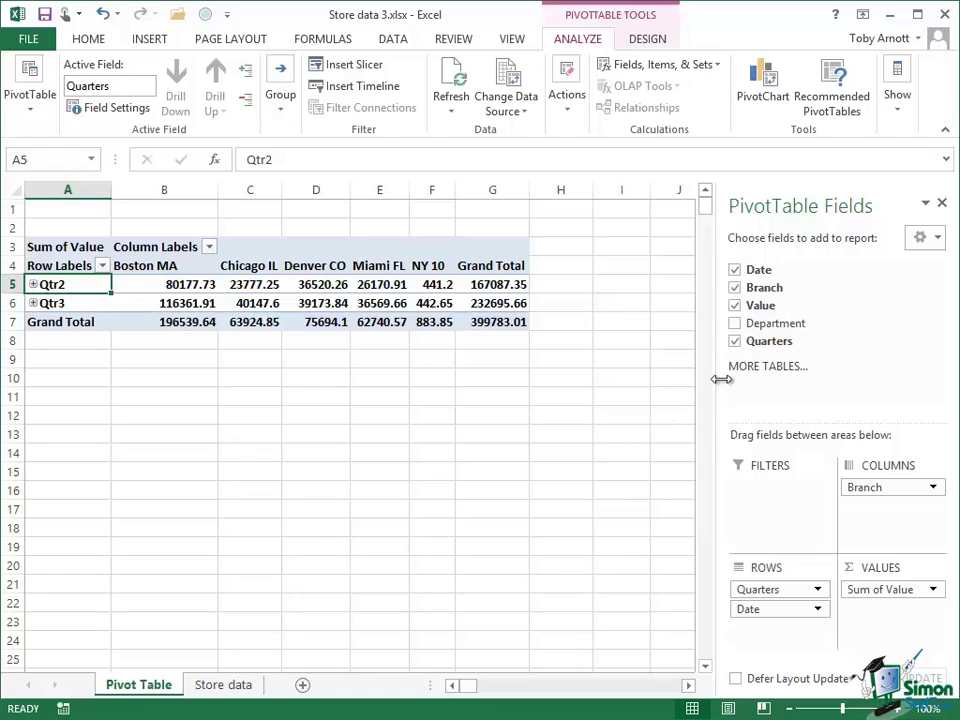
Step: Add Department to the rows and expand Qtr3 to show Jul and Aug by department
left_click(735, 325)
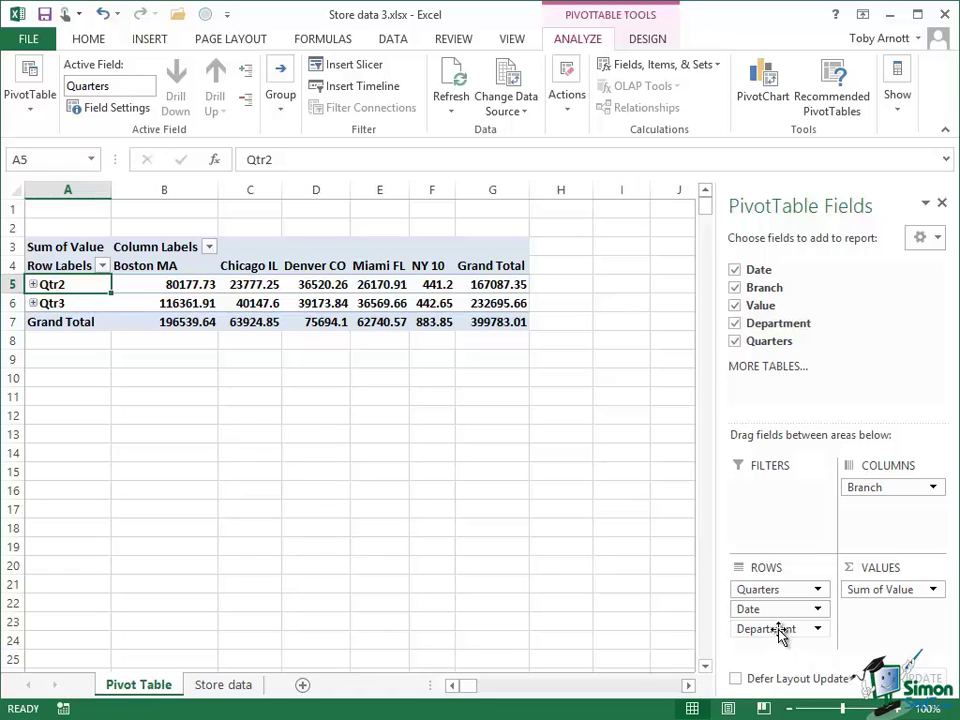
left_click(34, 303)
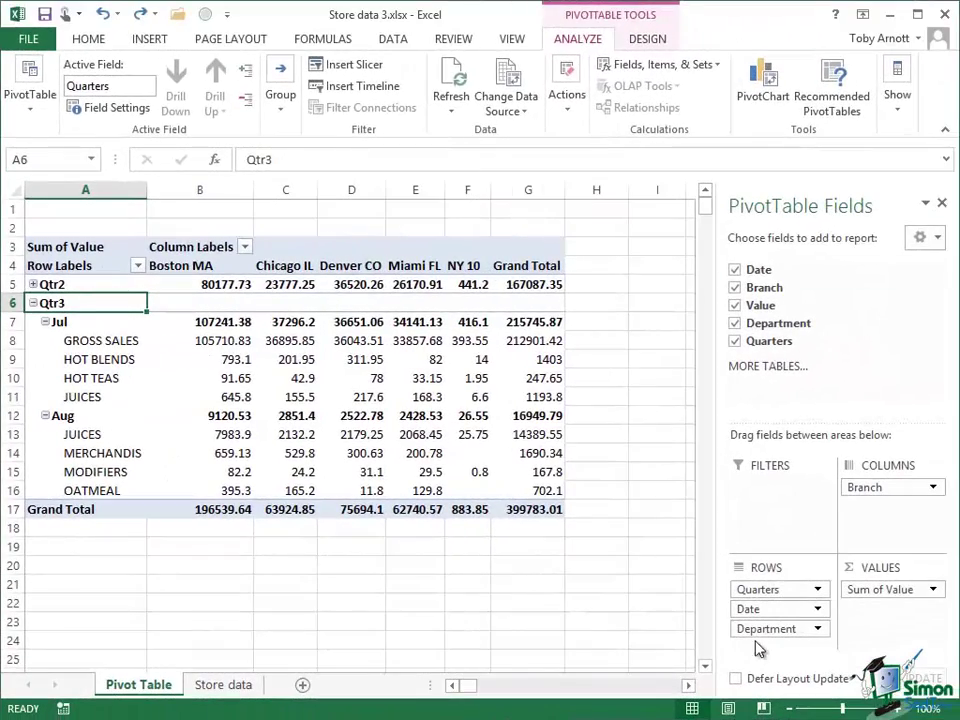
Step: Move the Department field from Rows to Columns, leaving Branch and months as rows
left_click(762, 628)
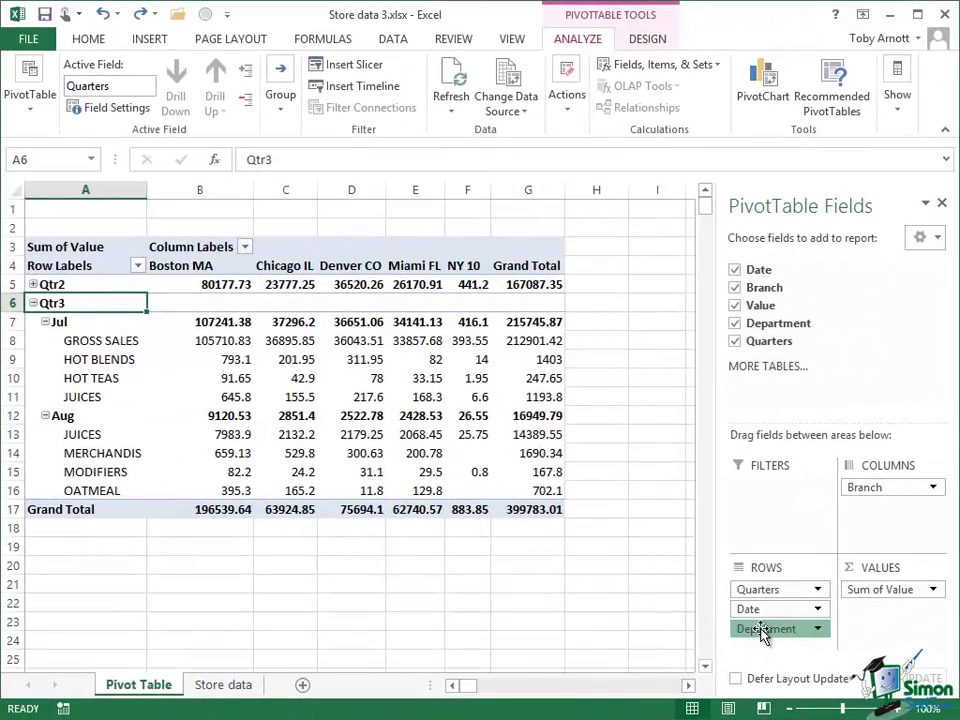
left_click_drag(762, 630, 762, 588)
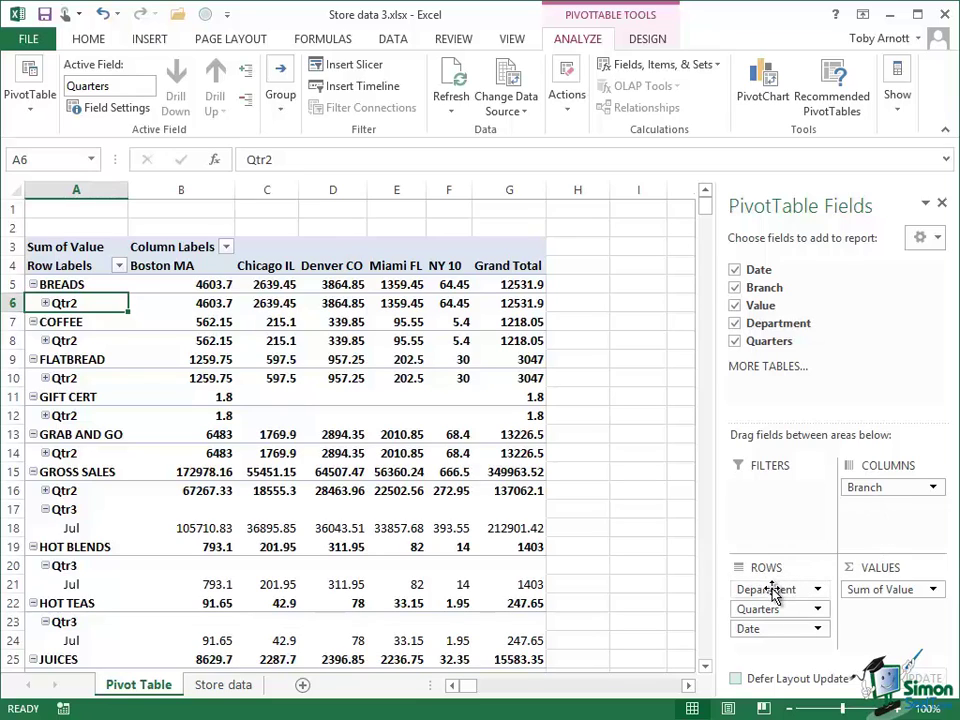
mouse_move(771, 592)
left_mouse_down()
mouse_move(875, 513)
mouse_move(874, 500)
mouse_move(767, 587)
left_mouse_up()
left_click(876, 488)
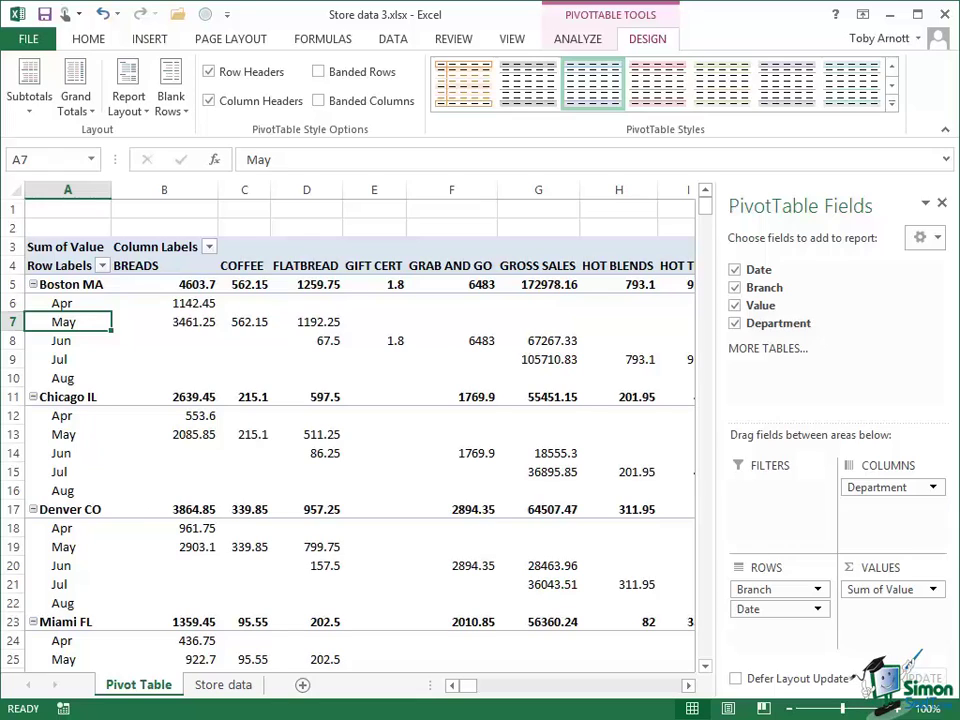
Step: Select a PivotTable value cell and show the PivotTable Tools Analyze ribbon
left_click(321, 325)
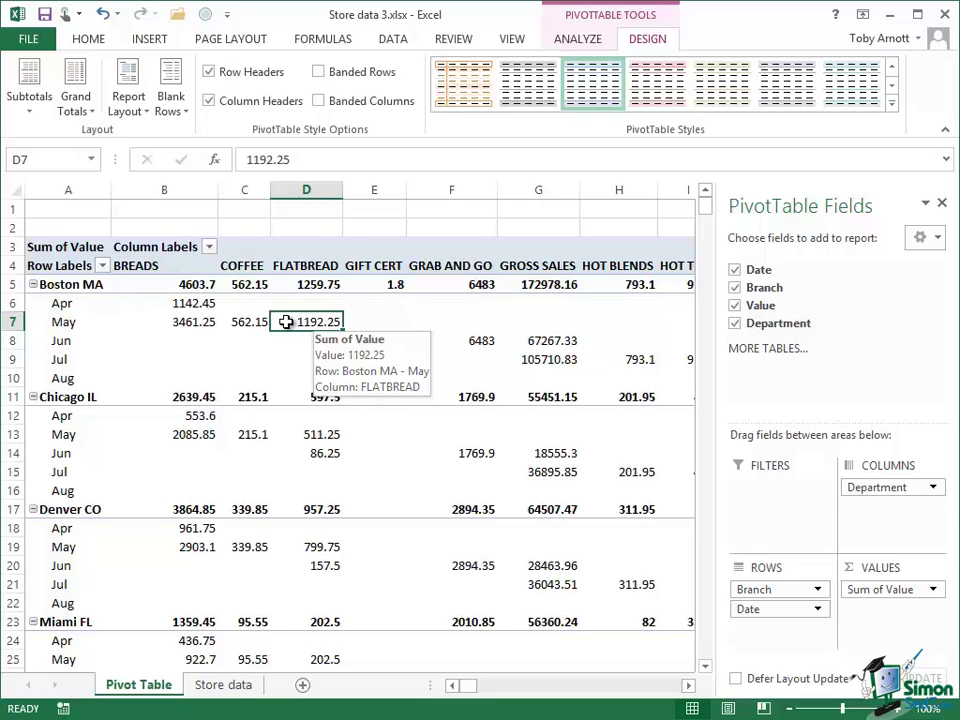
left_click(580, 40)
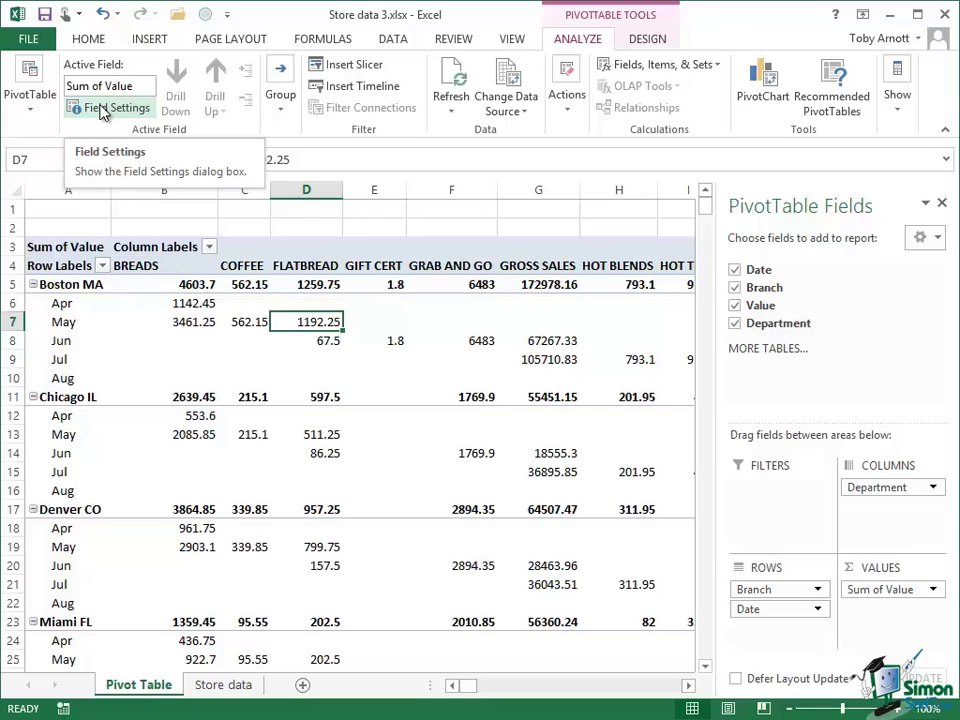
Step: Set the Sum of Value number format to Currency with 2 decimal places
left_click(100, 108)
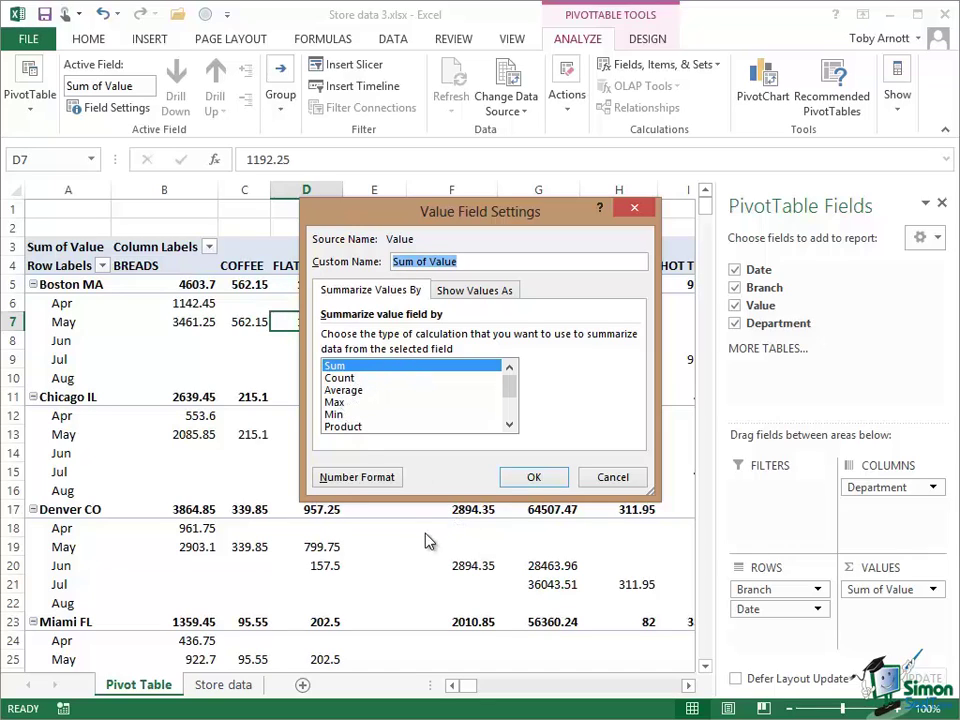
left_click(361, 480)
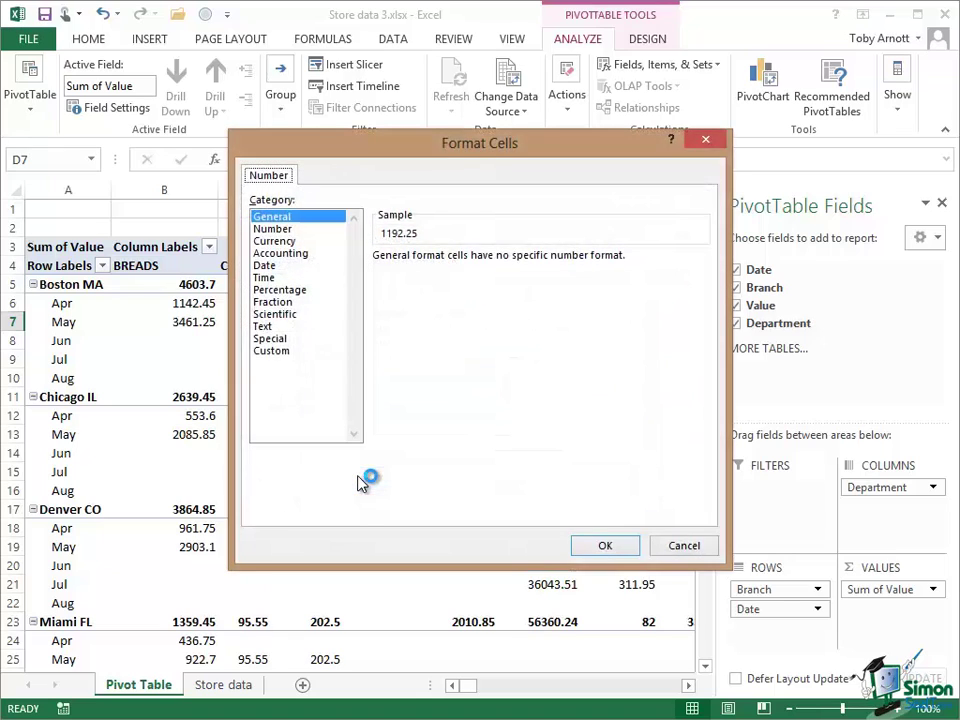
left_click(274, 241)
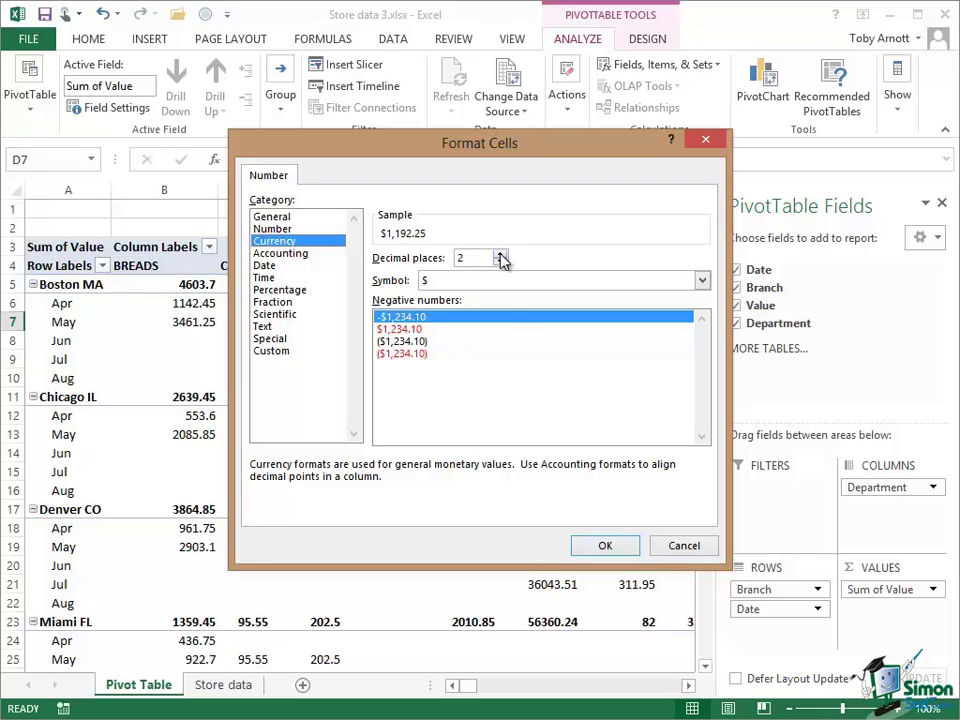
left_click(604, 550)
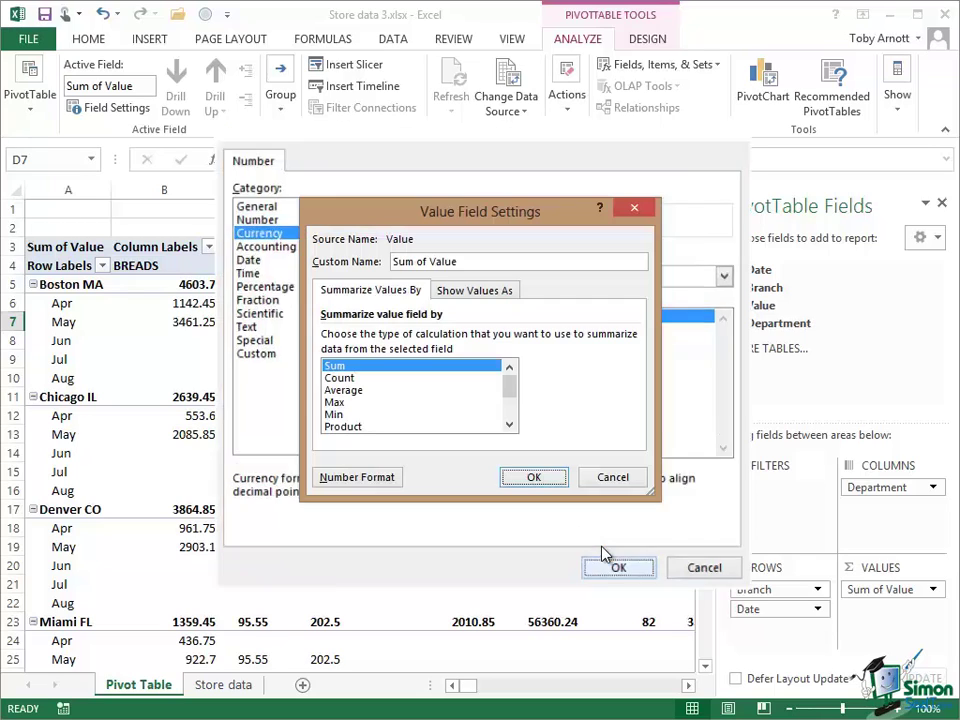
left_click(535, 481)
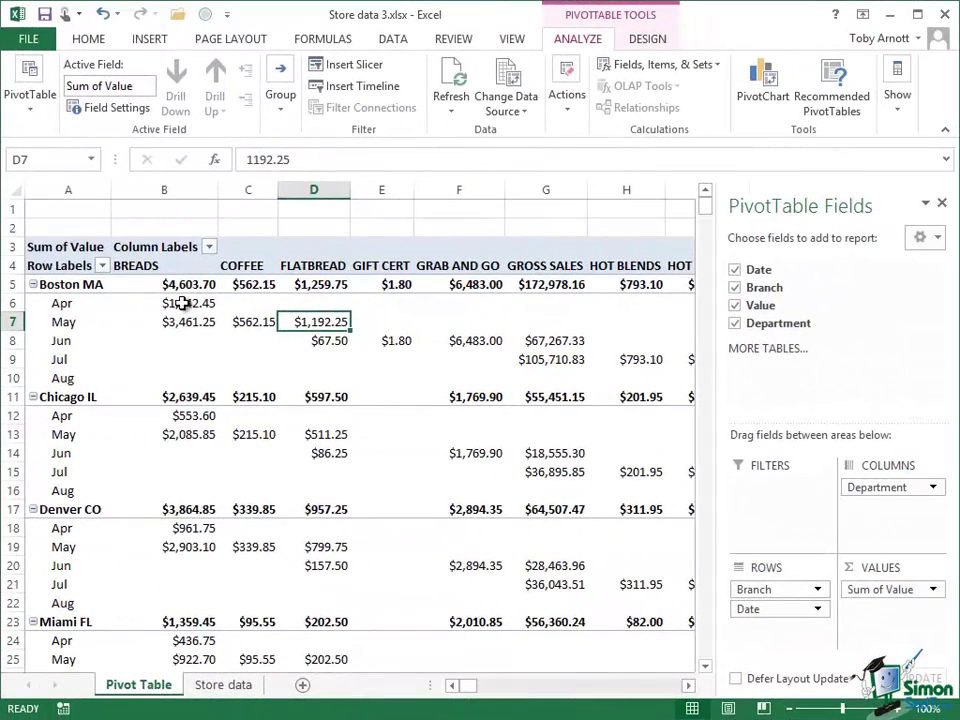
mouse_move(186, 303)
left_mouse_down()
mouse_move(177, 497)
mouse_move(655, 487)
left_mouse_up()
Step: Switch the PivotTable's report layout to Show in Tabular Form
left_click(645, 40)
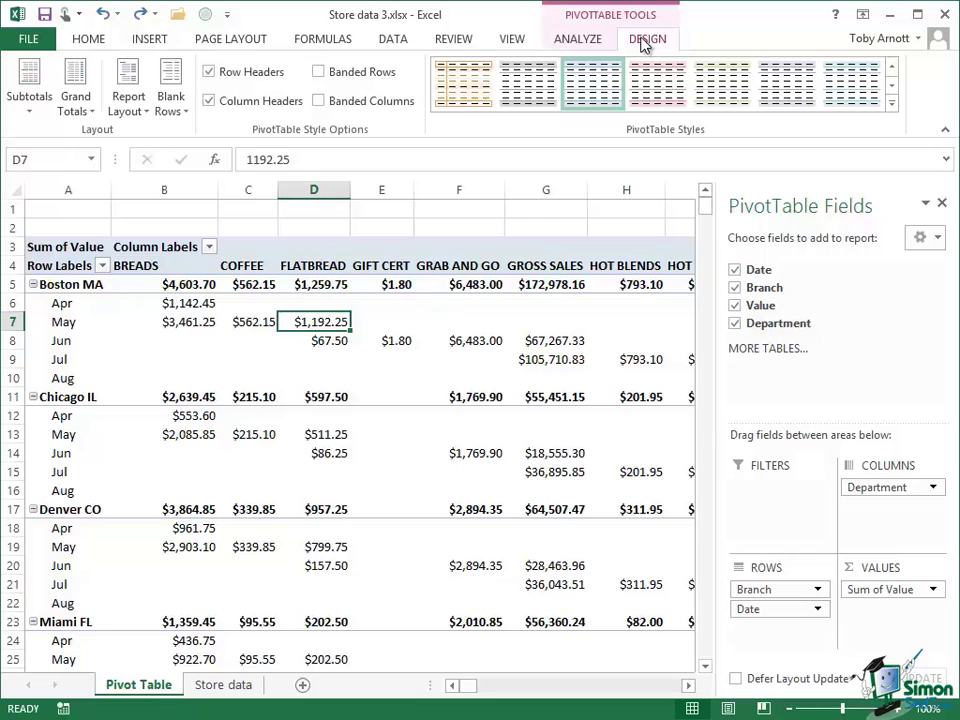
left_click(143, 112)
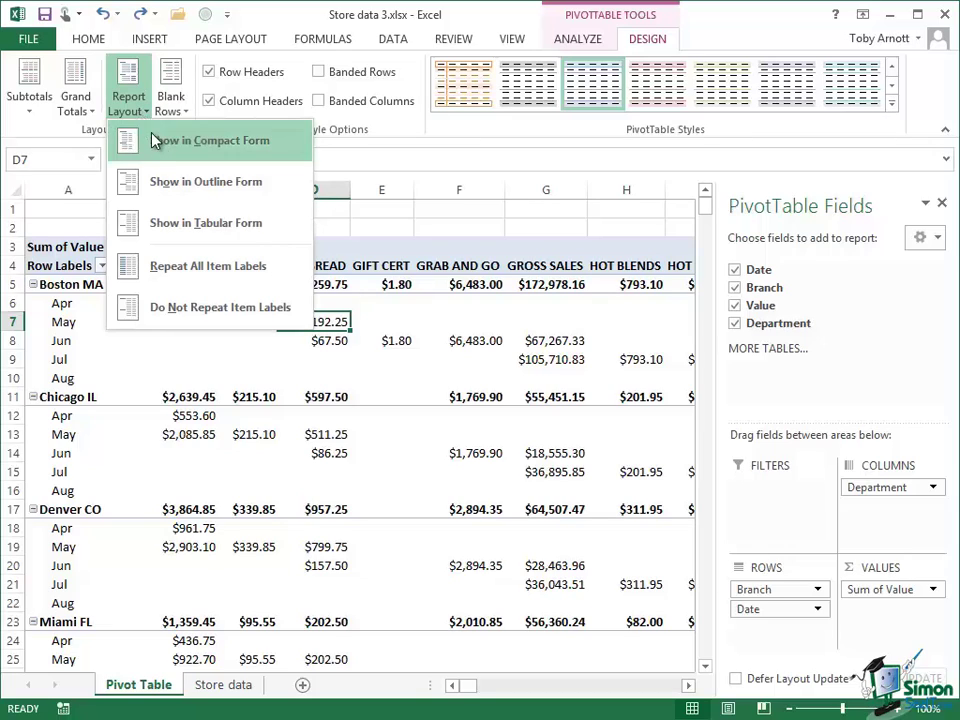
left_click(193, 224)
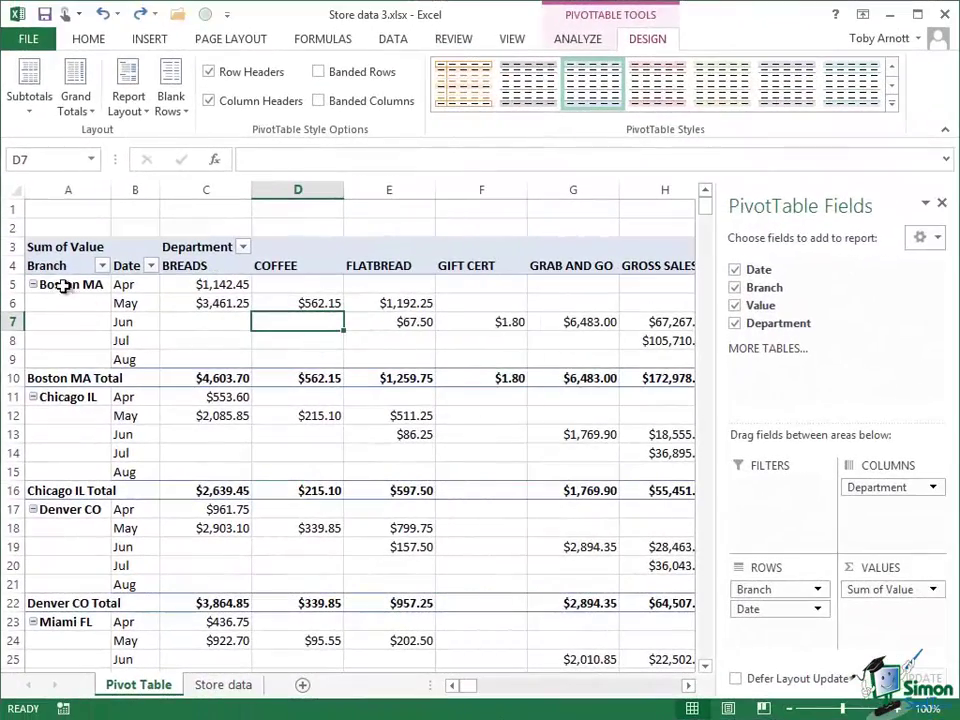
left_click(140, 288)
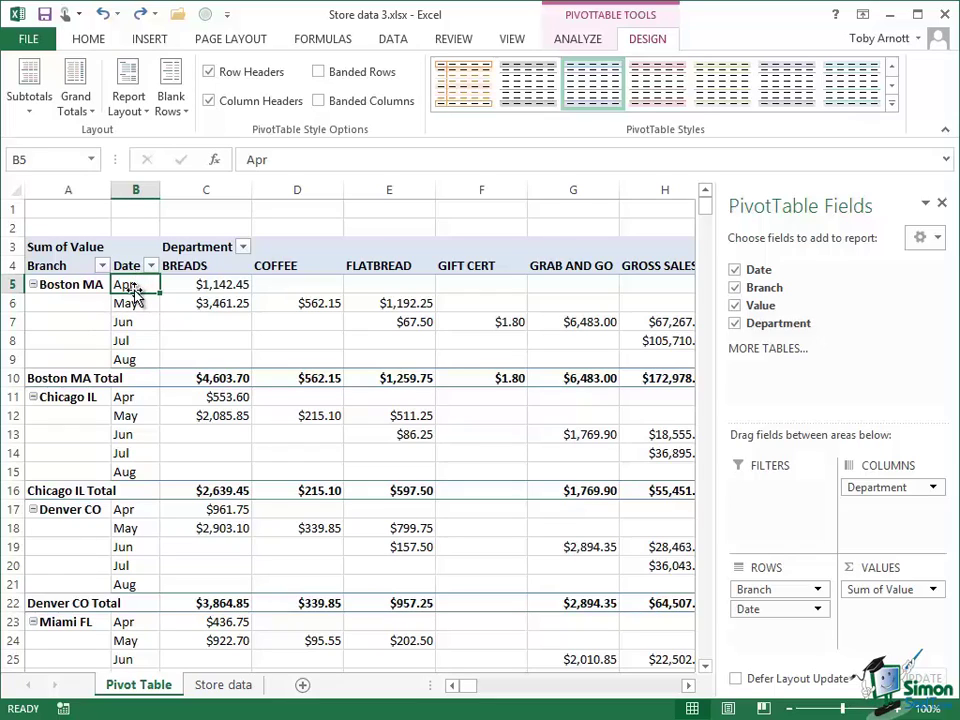
Step: Apply Repeat All Item Labels so each branch name shows on every month row
left_click(138, 113)
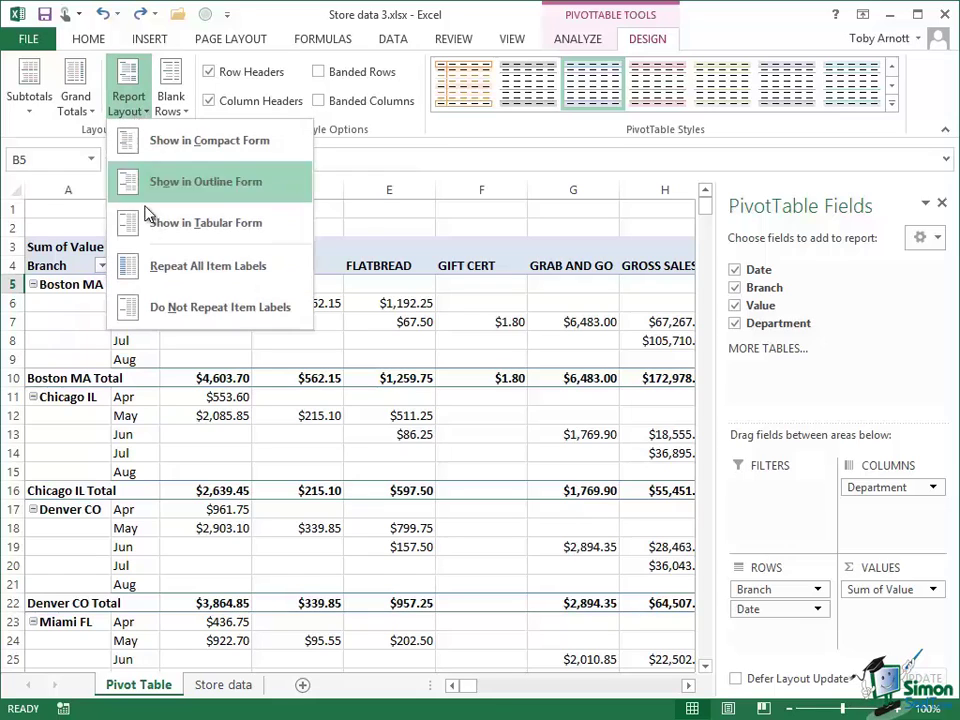
left_click(179, 268)
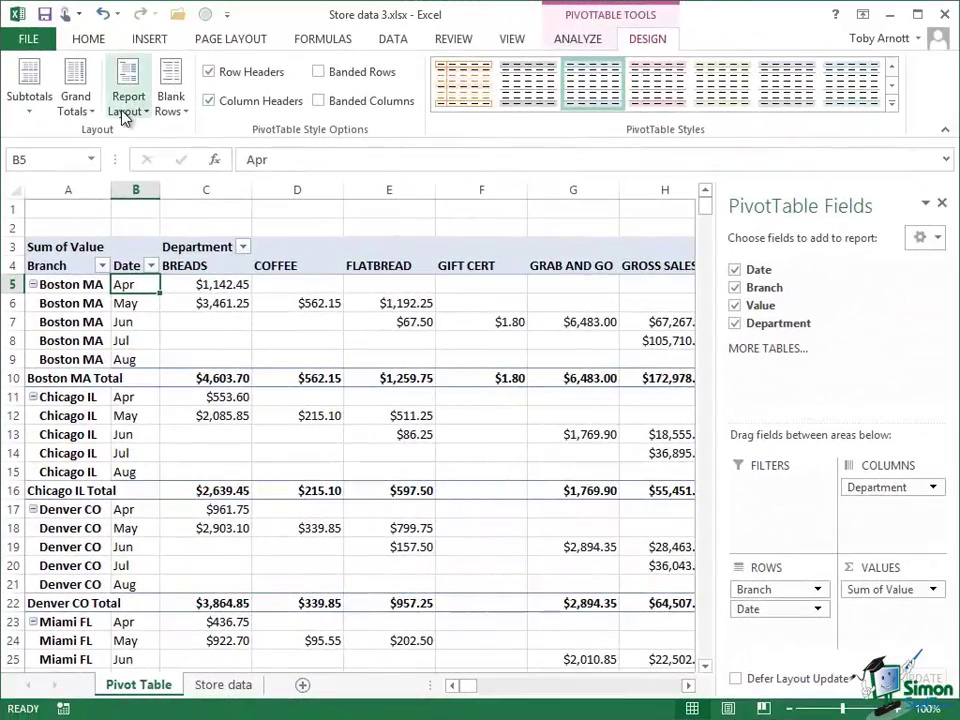
left_click(127, 111)
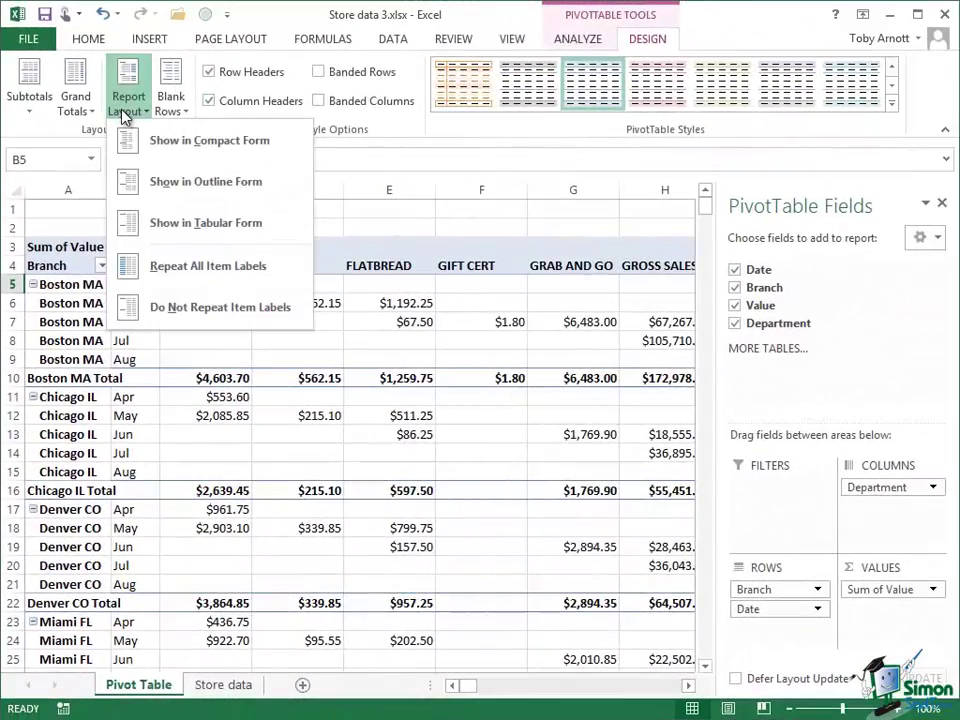